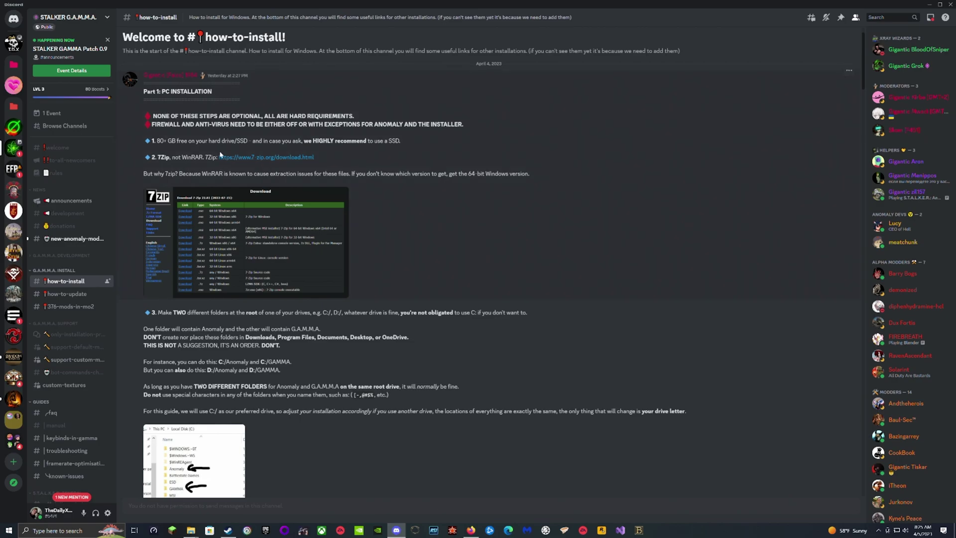
Read the storage and 7-Zip requirements in Part 1 of the how-to-install guide
drag(154, 138, 419, 150)
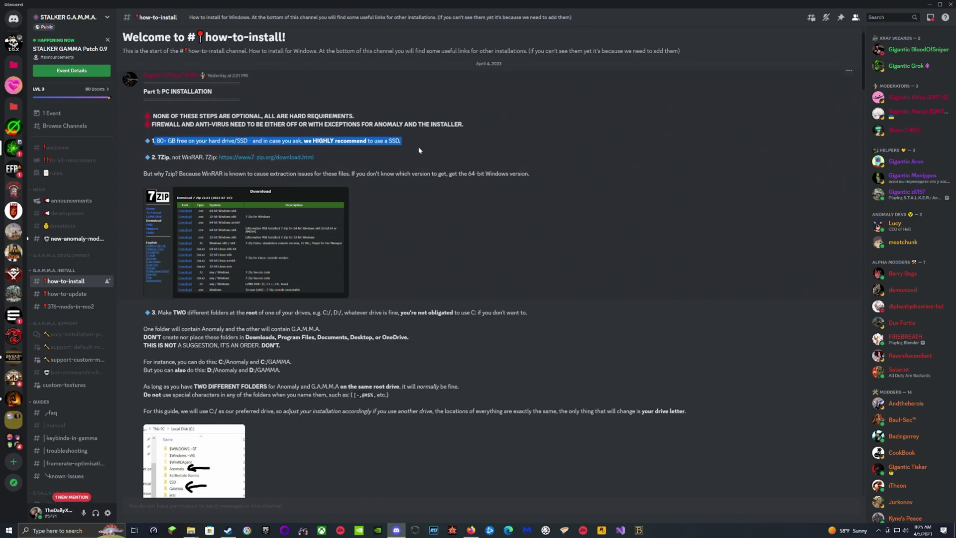
click(441, 154)
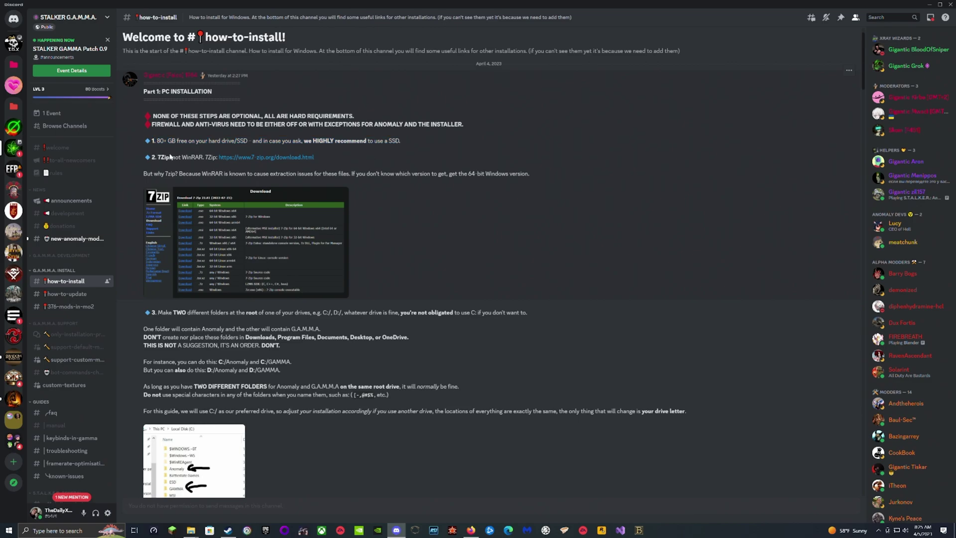
drag(258, 142, 145, 140)
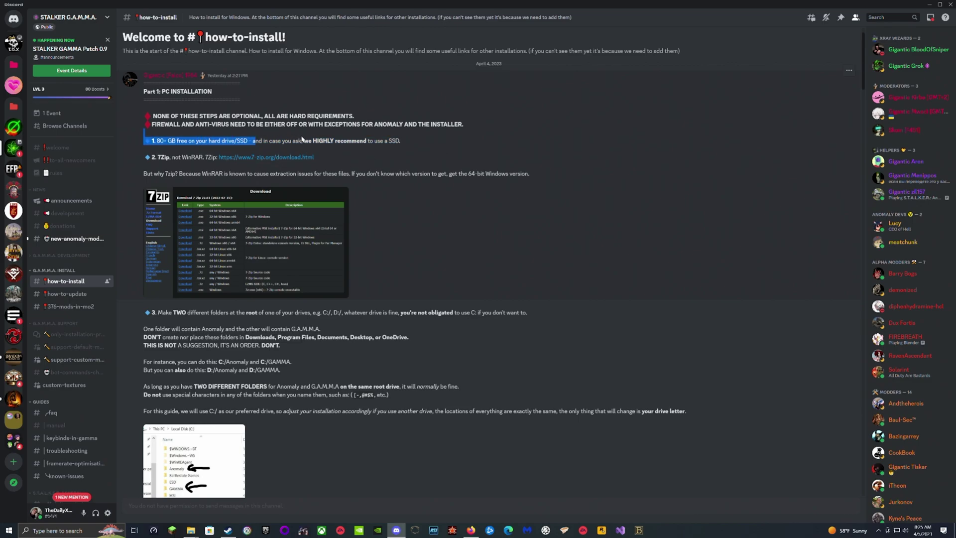
drag(407, 138, 365, 141)
click(364, 141)
scroll(317, 144, down, 1)
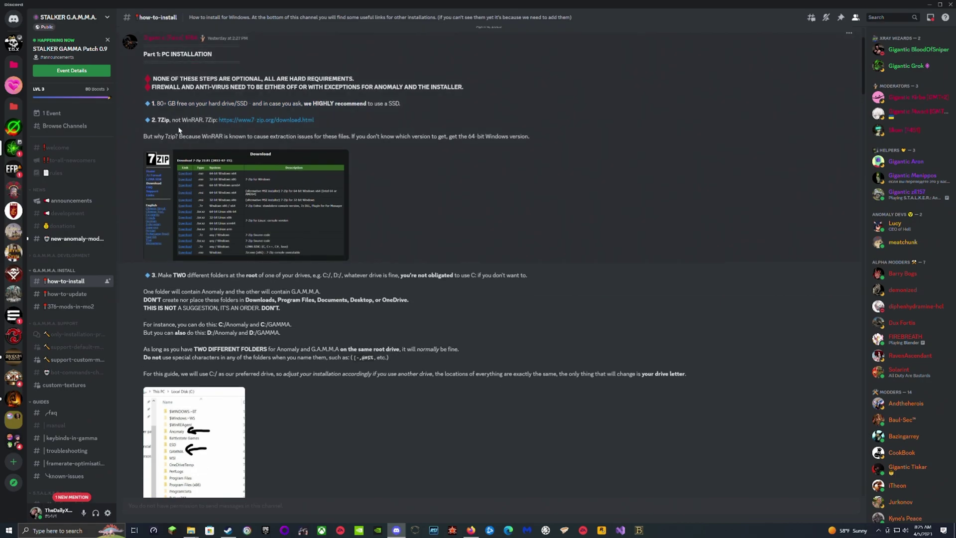
click(202, 120)
scroll(174, 127, down, 3)
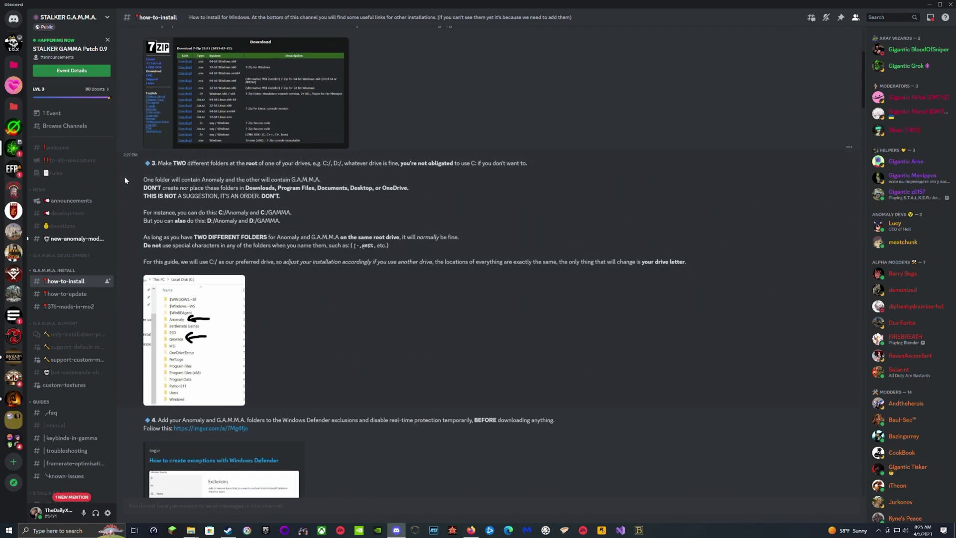
scroll(171, 128, up, 1)
drag(155, 63, 349, 63)
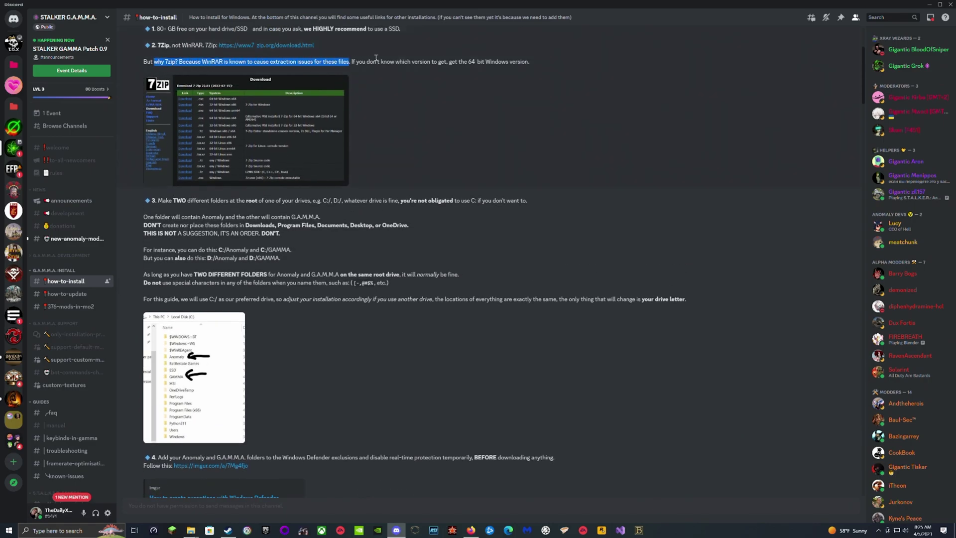
click(159, 63)
Read the instruction on creating two root folders and locate the Anomaly and Gamma folders on Local Disk (C:)
scroll(164, 89, down, 3)
drag(159, 88, 502, 85)
click(442, 98)
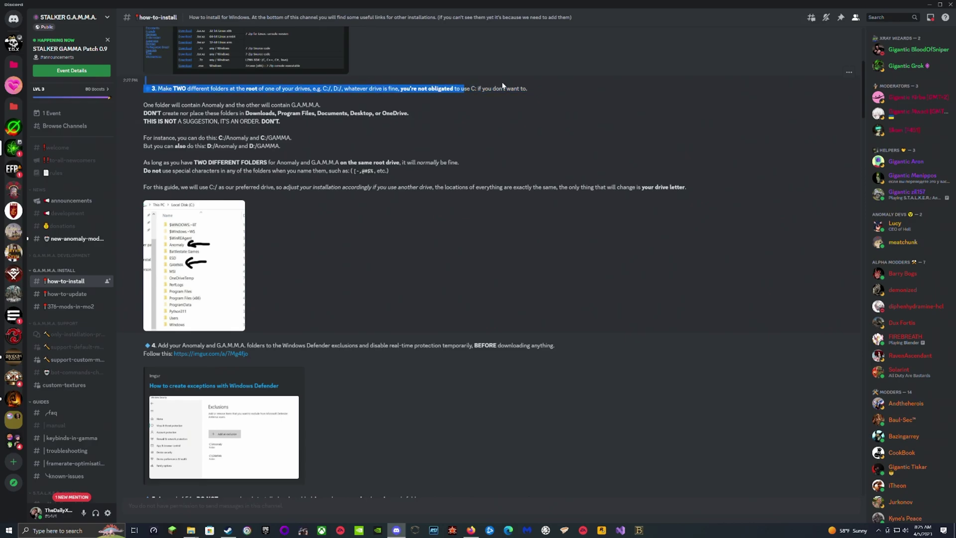
click(190, 531)
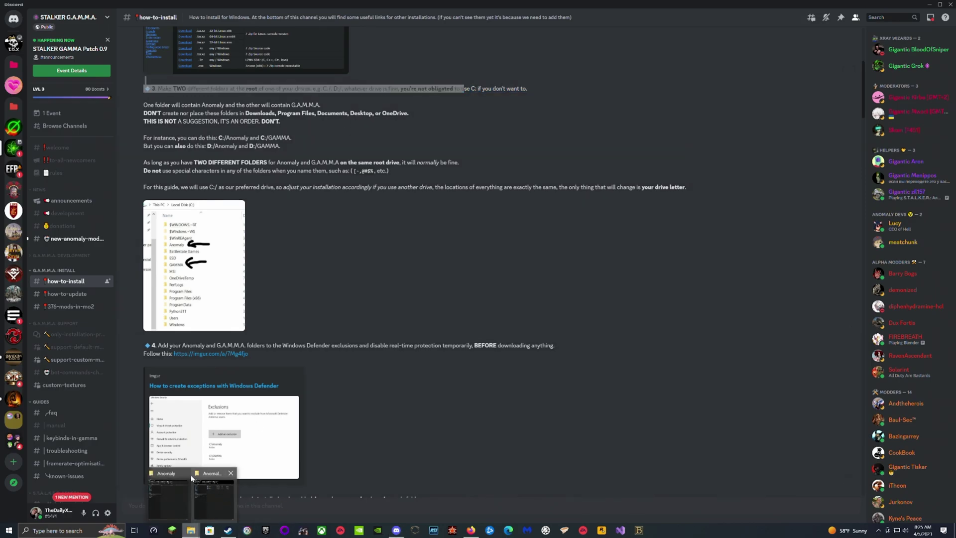
click(180, 499)
click(52, 187)
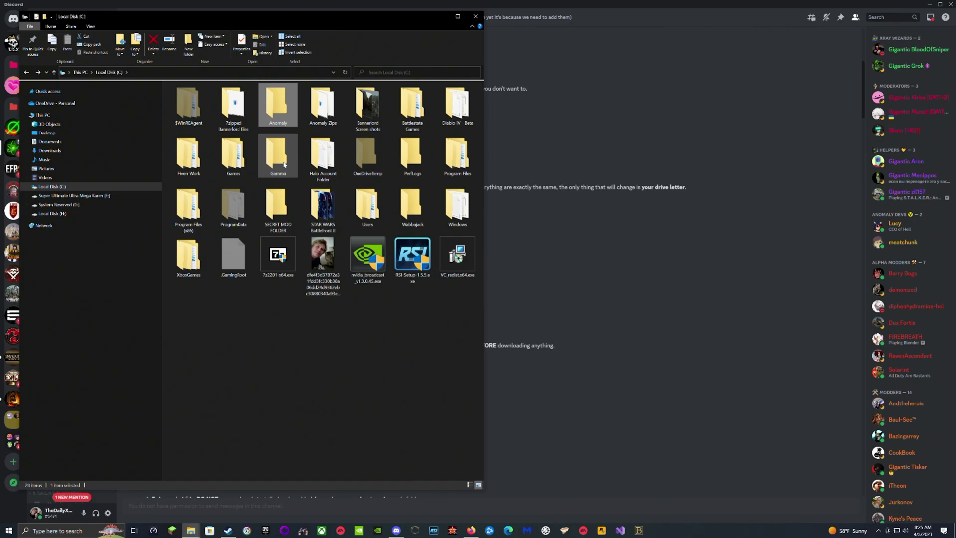
click(272, 150)
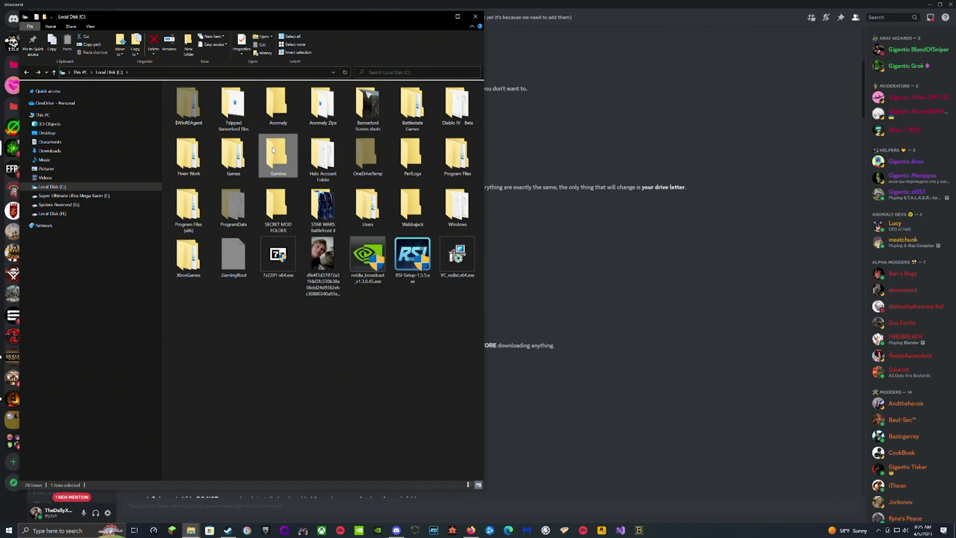
Read the antivirus exclusion instruction in Discord and open the list of scan exclusions in Kaspersky Total Security
click(596, 114)
scroll(289, 184, down, 5)
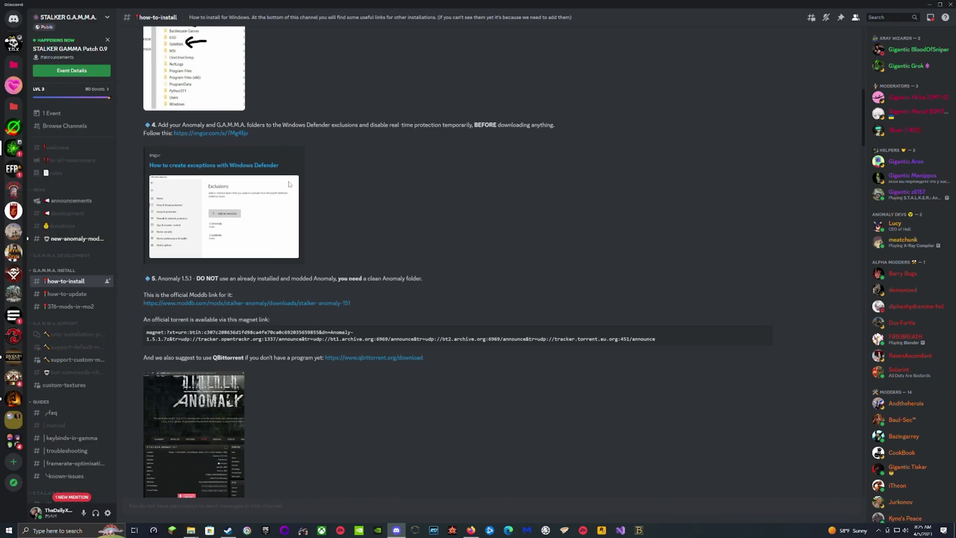
drag(144, 121, 502, 118)
click(513, 121)
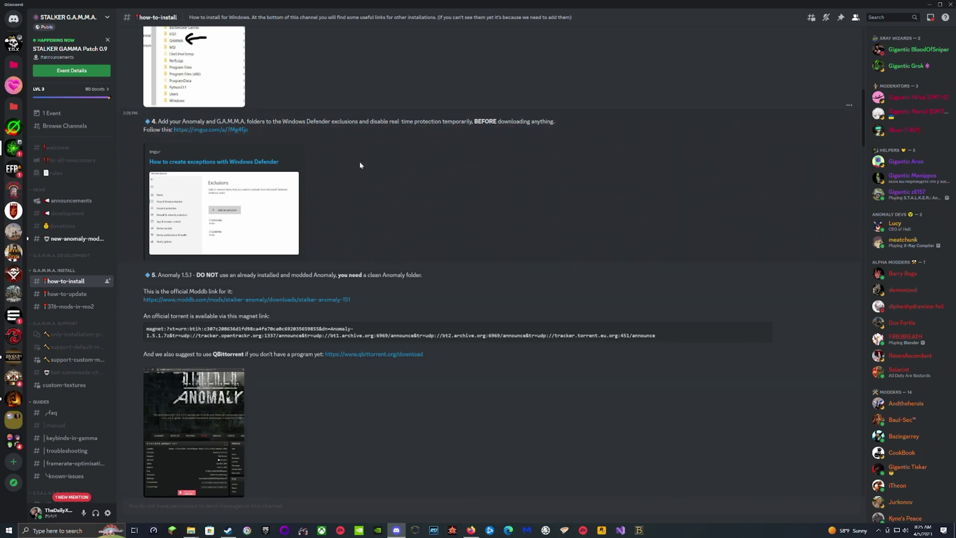
click(880, 533)
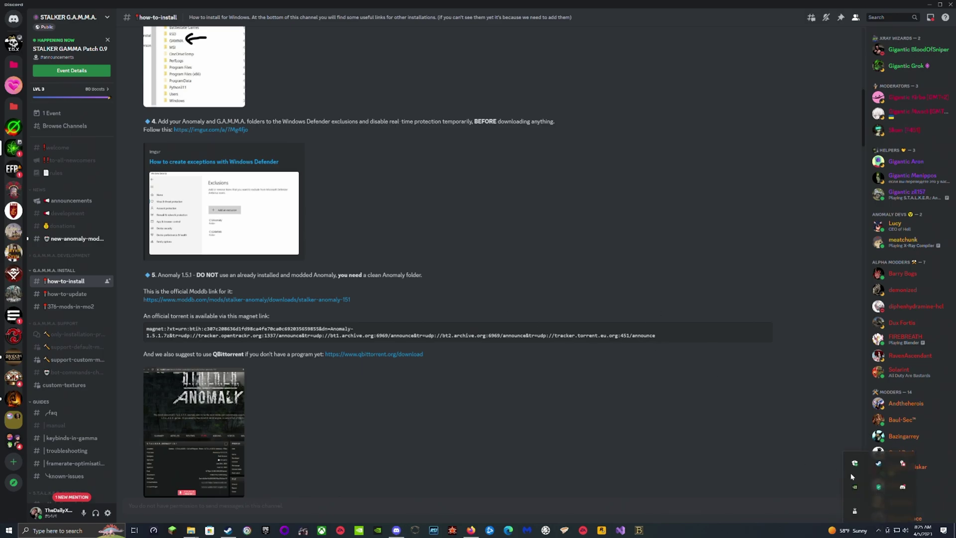
click(878, 486)
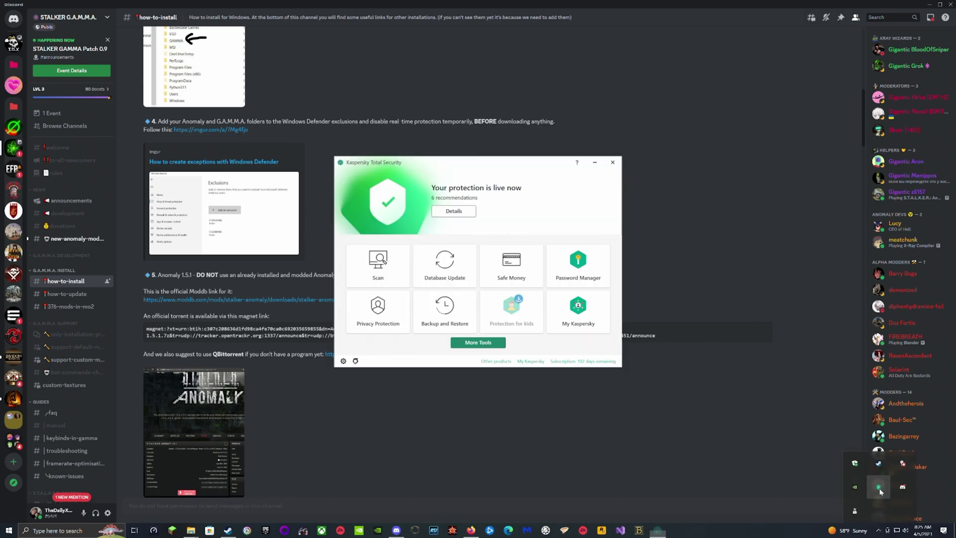
click(343, 362)
click(372, 234)
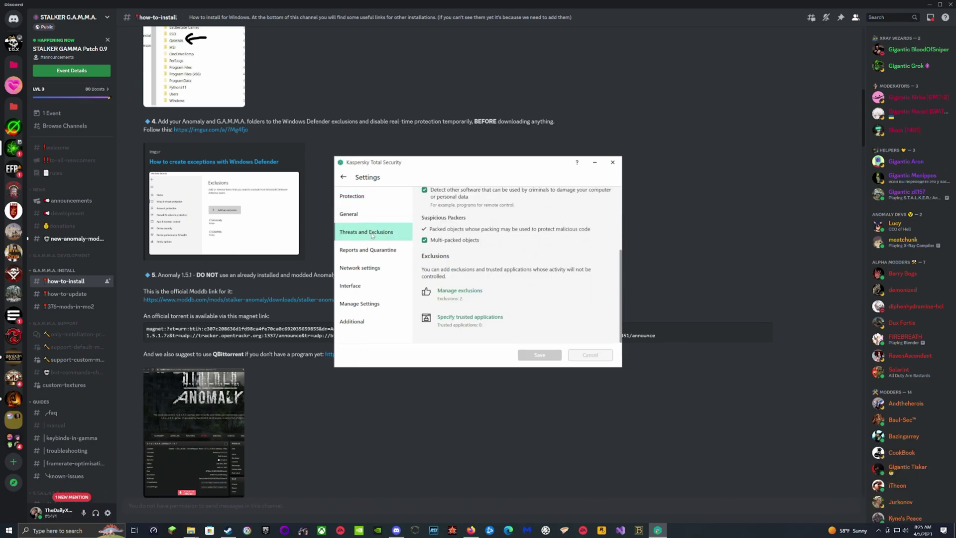
click(458, 291)
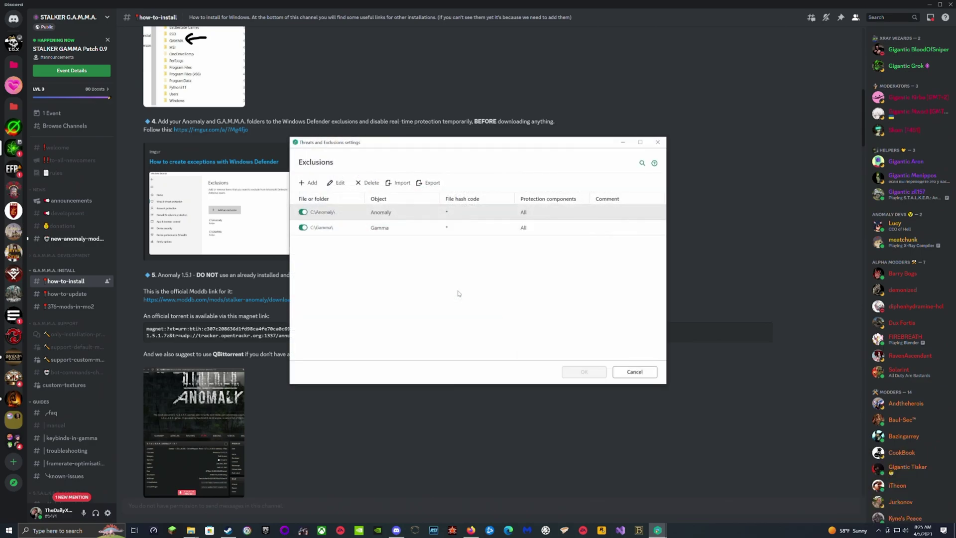
click(308, 184)
click(416, 195)
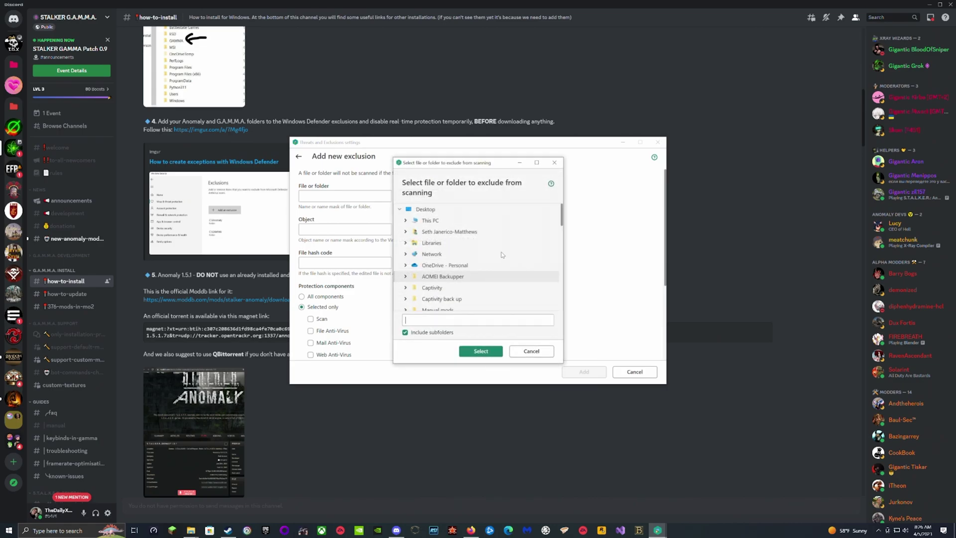
click(552, 164)
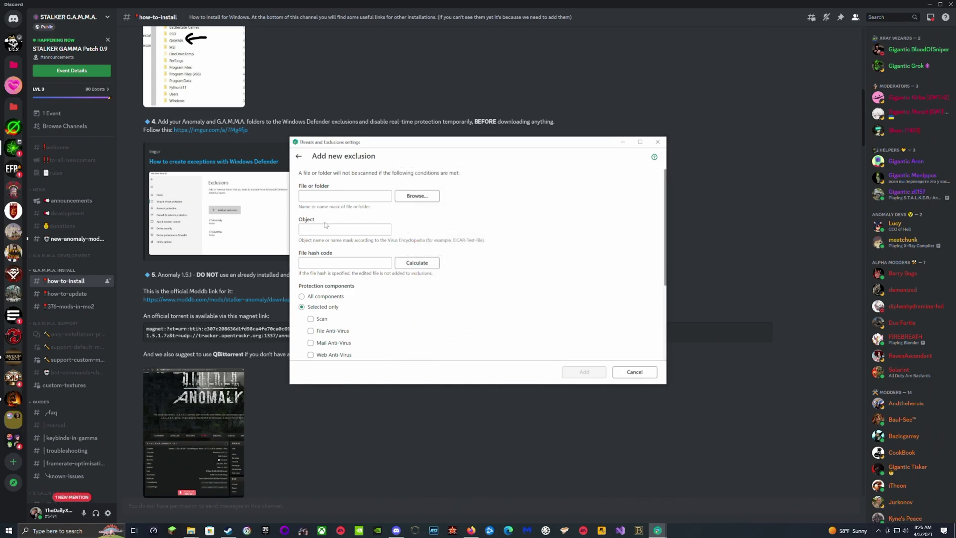
click(342, 227)
click(301, 297)
click(634, 372)
click(657, 142)
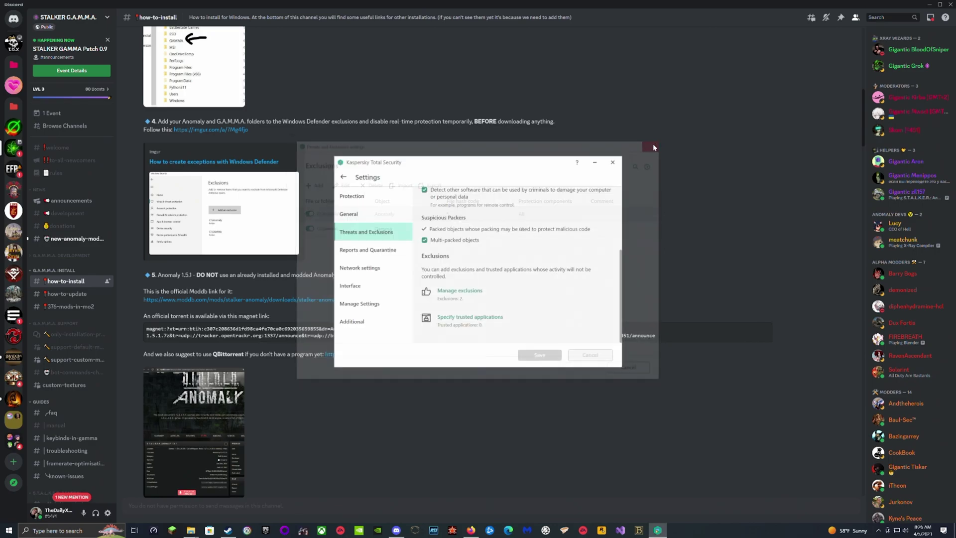
click(612, 162)
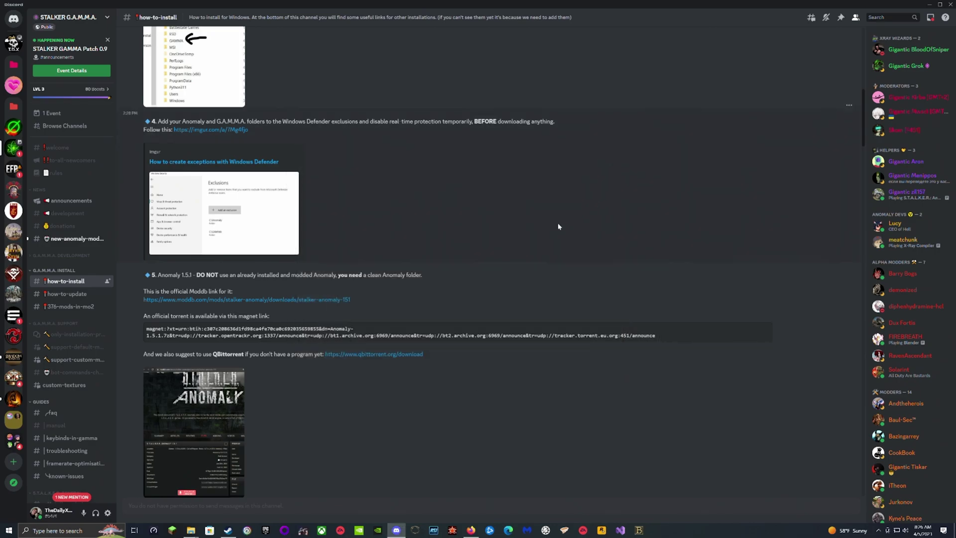
Read the clean Anomaly 1.5.1 requirement and check the contents of the Anomaly and Gamma folders on drive C
scroll(186, 155, down, 3)
drag(185, 155, 418, 163)
click(432, 169)
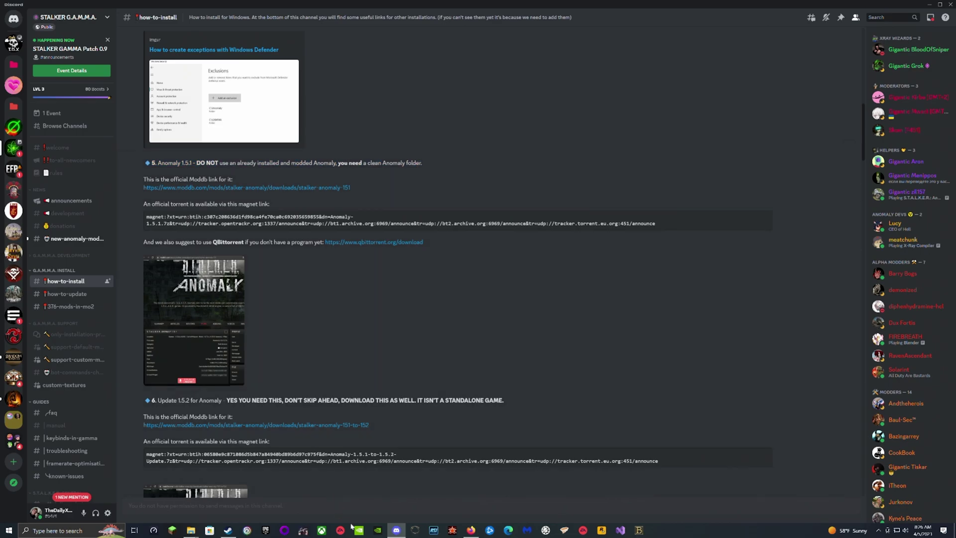
mouse_move(191, 529)
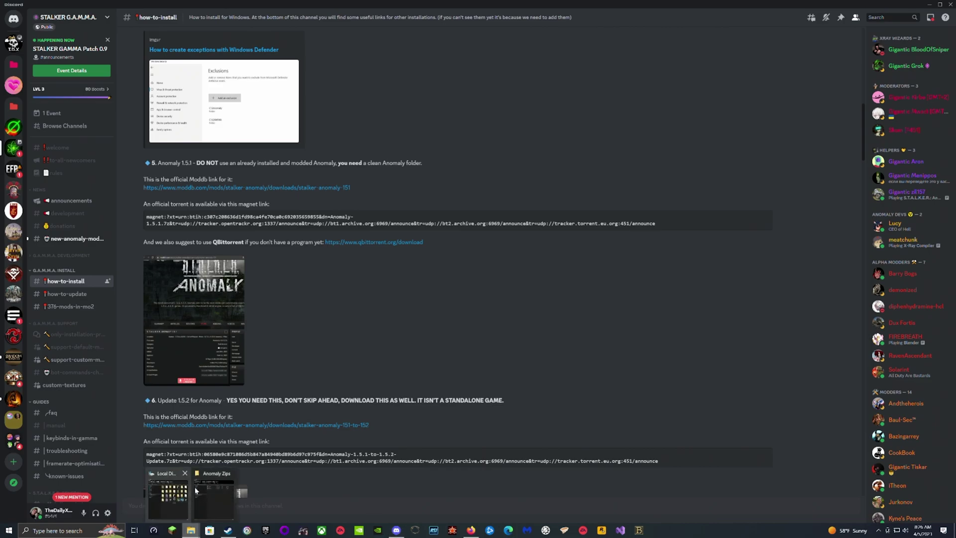
click(179, 495)
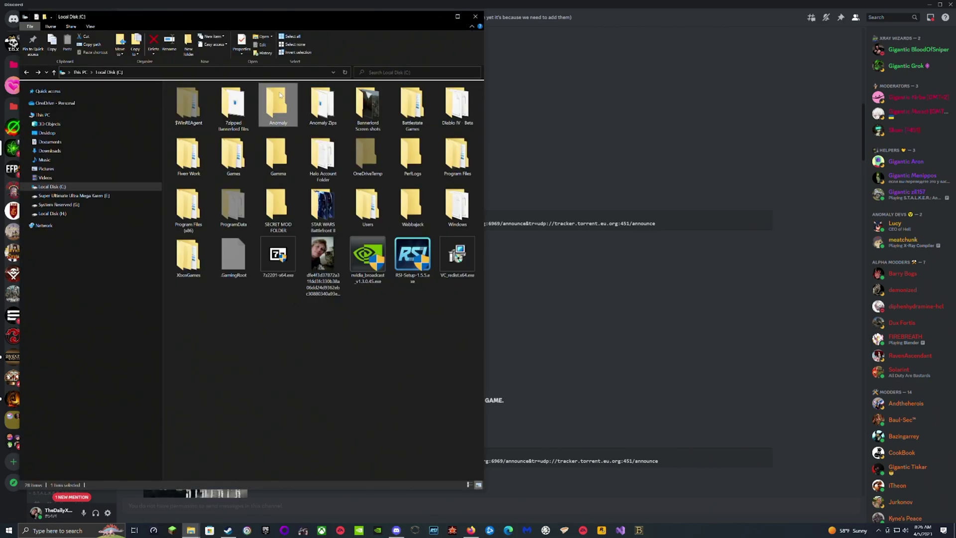
double_click(279, 102)
click(27, 72)
double_click(258, 194)
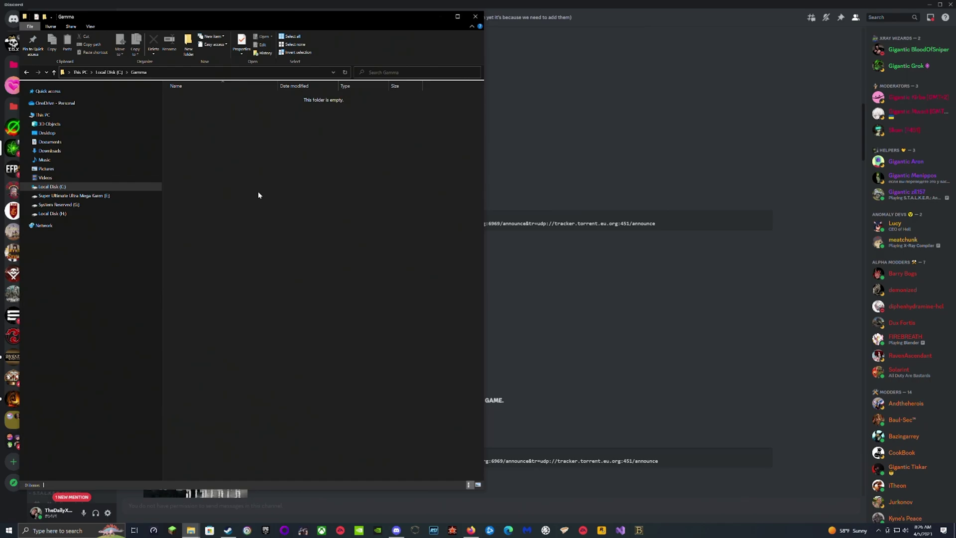
key(alt+Left)
key(alt+Tab)
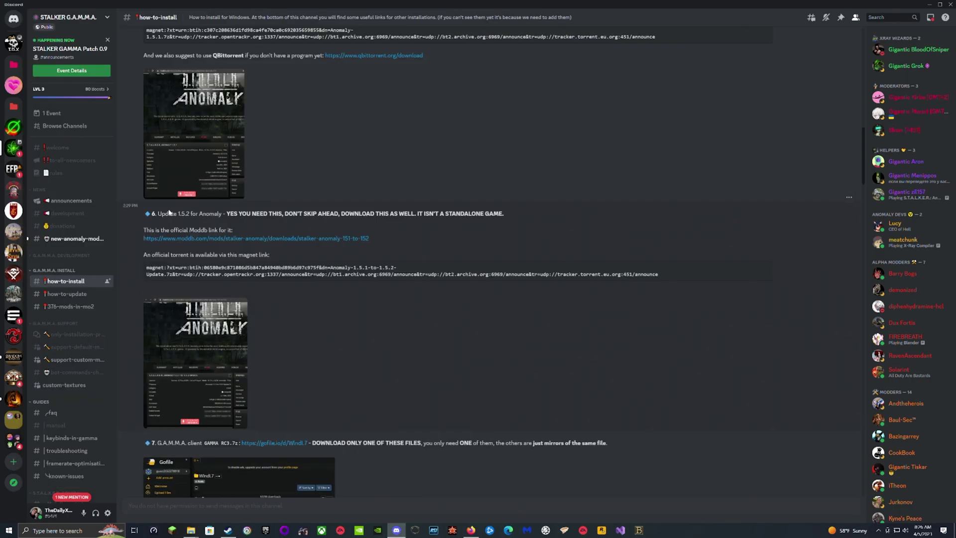
Read the 1.5.2 update instruction and locate the base Anomaly and 1.5.1 to 1.5.2 Update archives in the Anomaly Zips folder
drag(159, 215, 242, 140)
scroll(224, 215, down, 2)
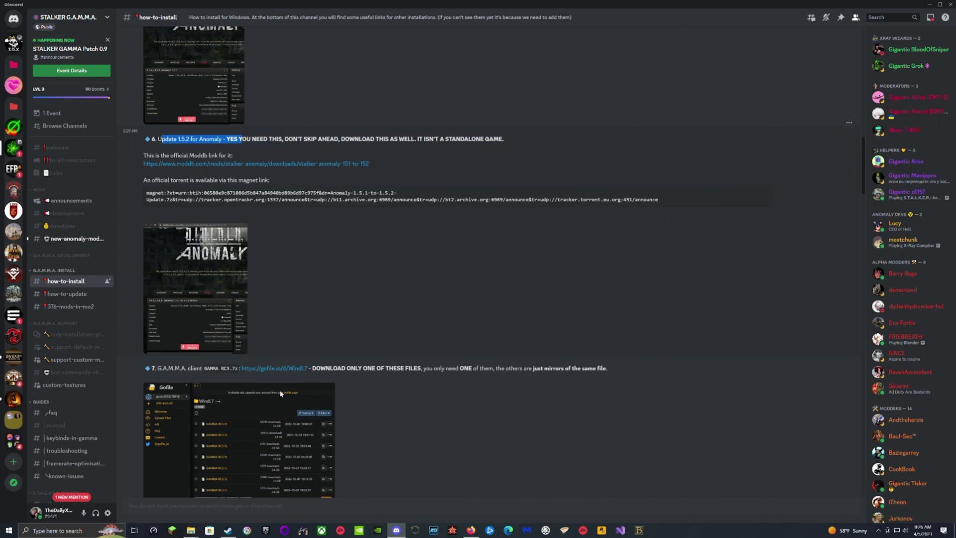
mouse_move(191, 529)
click(167, 488)
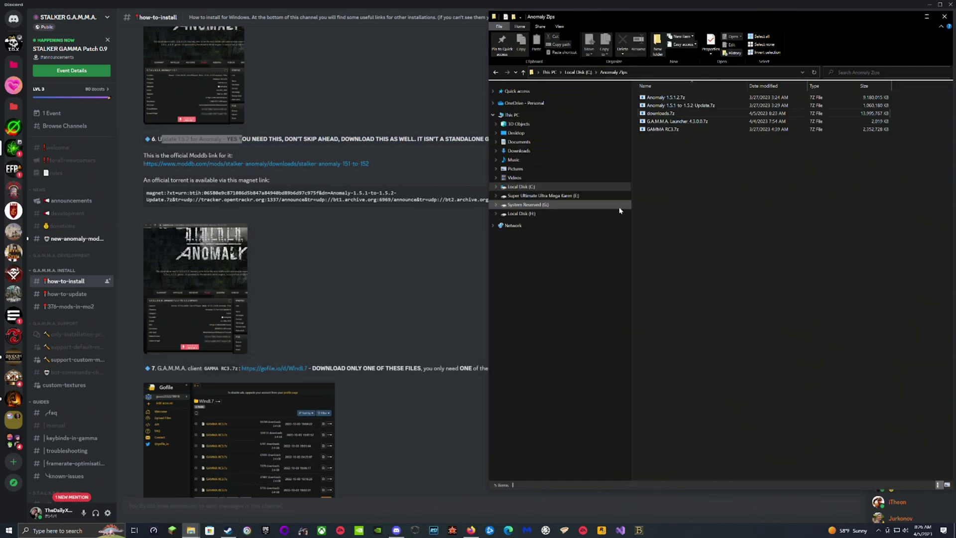
click(666, 98)
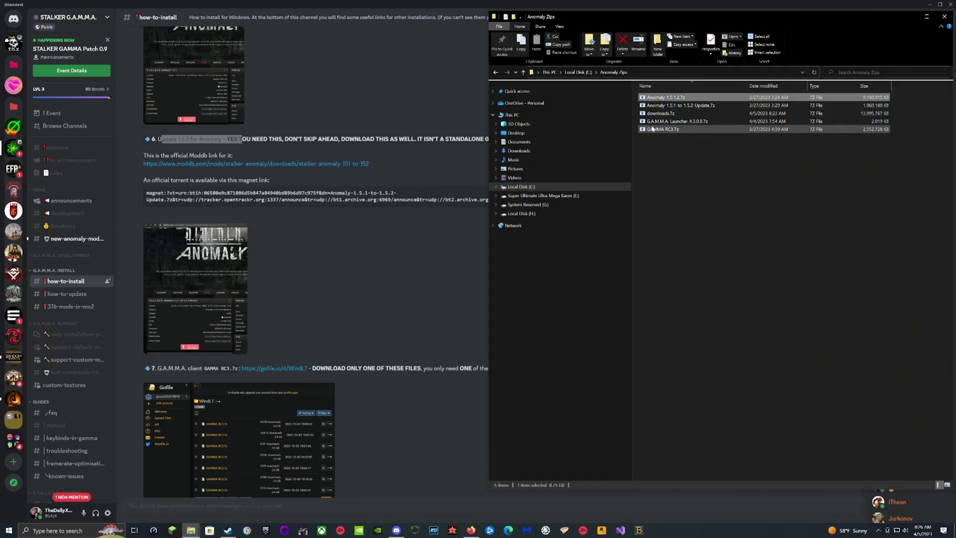
click(668, 105)
click(405, 267)
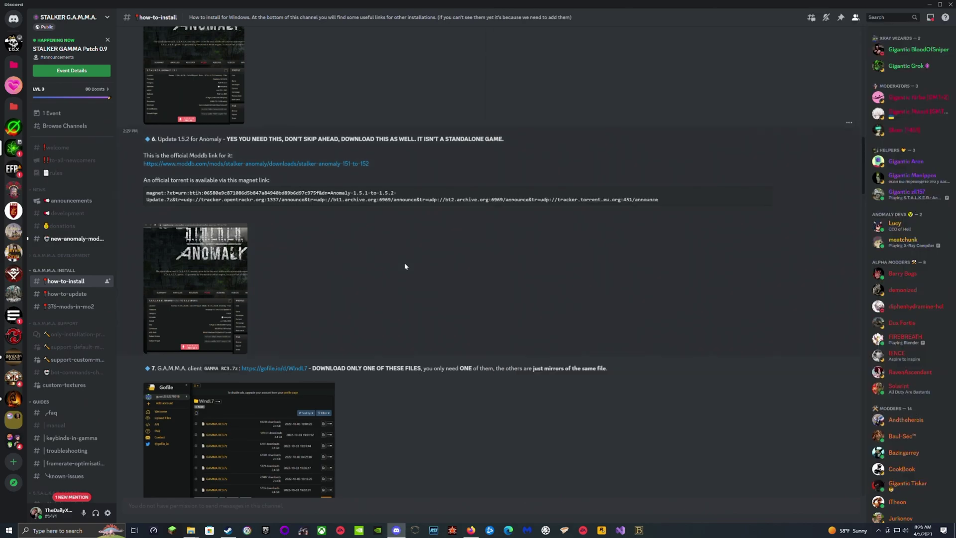
Match the guide's step 7 downloads with GAMMA RC3.7z, downloads.7z and the G.A.M.M.A. Launcher archive in the Anomaly Zips folder
scroll(406, 267, down, 5)
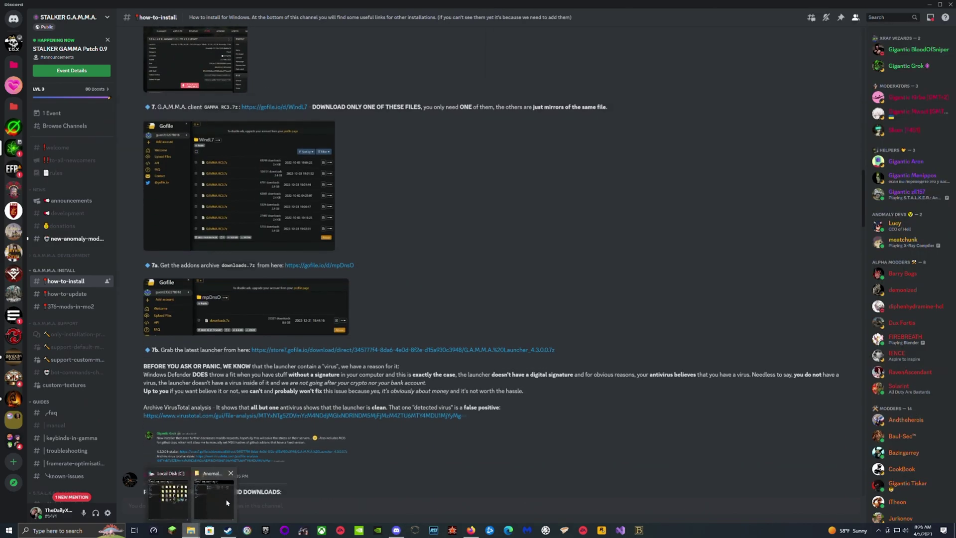
click(219, 493)
click(662, 129)
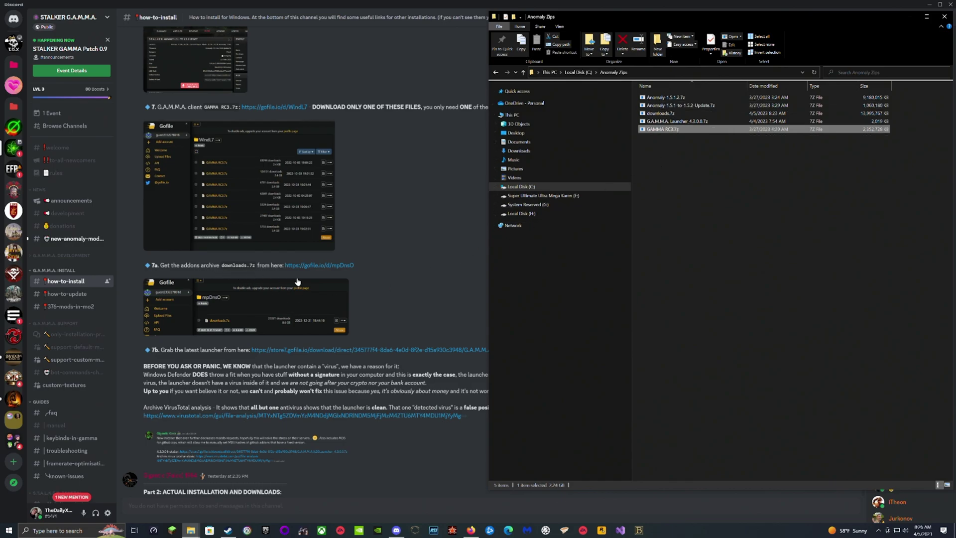
click(676, 114)
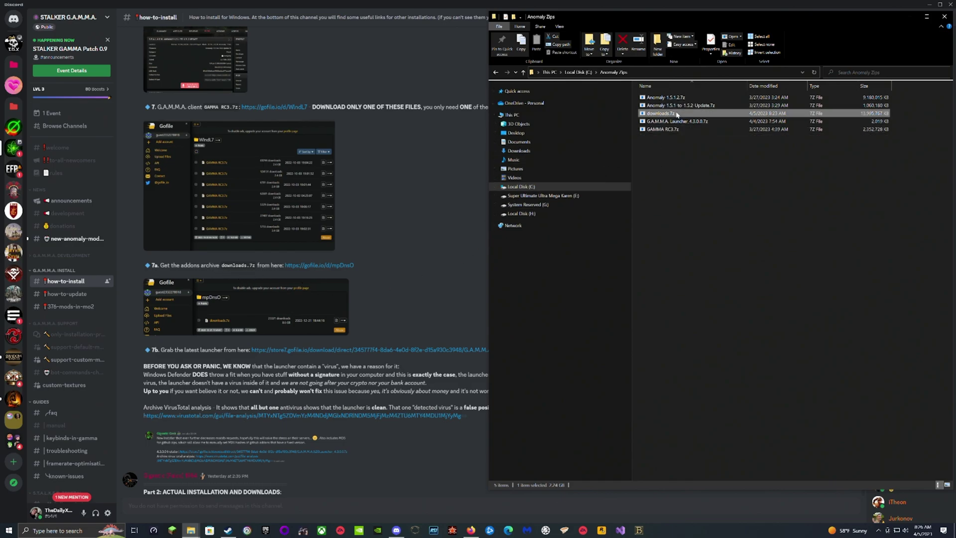
scroll(380, 299, down, 3)
click(678, 122)
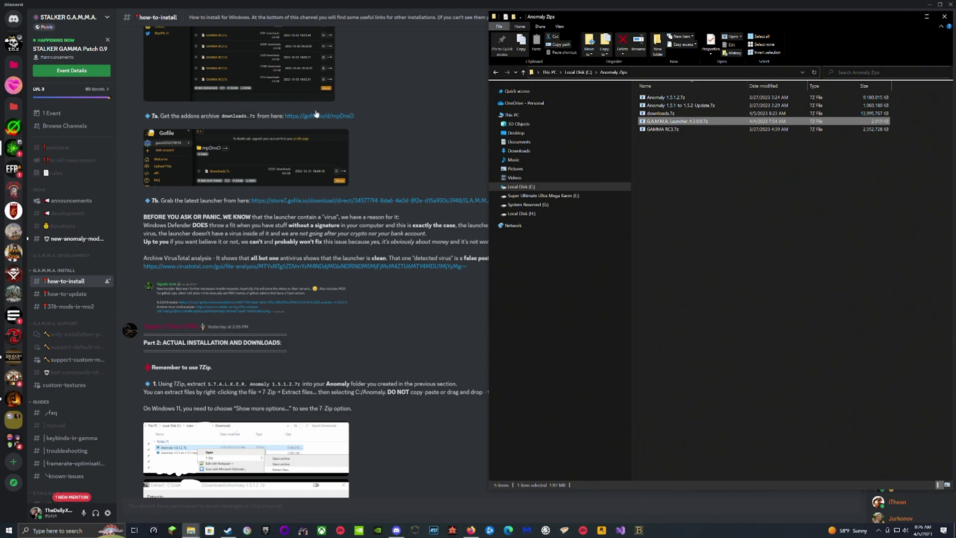
Review the Part 2 extraction instructions and open the C:\Anomaly folder beside the Anomaly Zips window
scroll(386, 243, down, 2)
scroll(383, 244, down, 3)
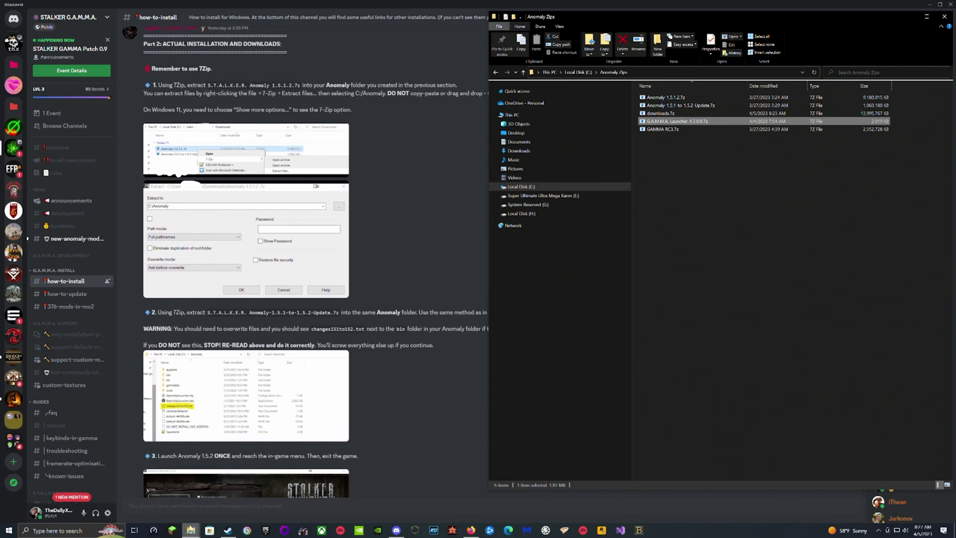
click(191, 490)
double_click(278, 108)
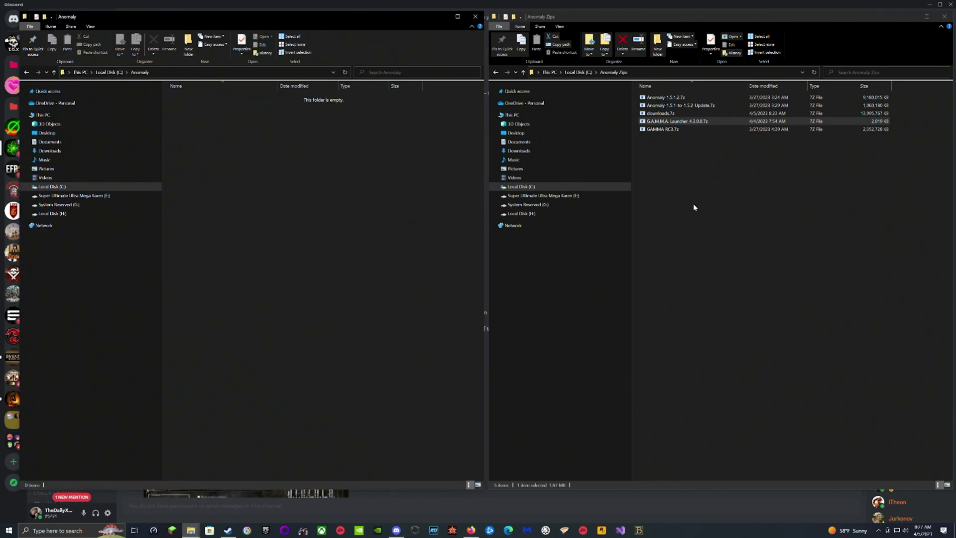
Extract the base Anomaly 1.5.1.2.7z archive inside C:\Anomaly and return the archive to the Anomaly Zips folder
click(674, 98)
drag(674, 98, 267, 171)
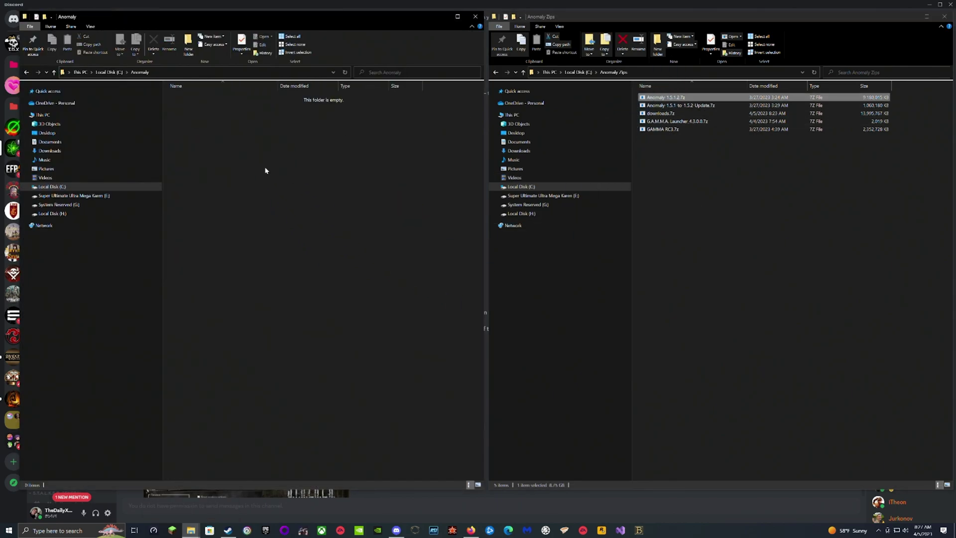
right_click(203, 100)
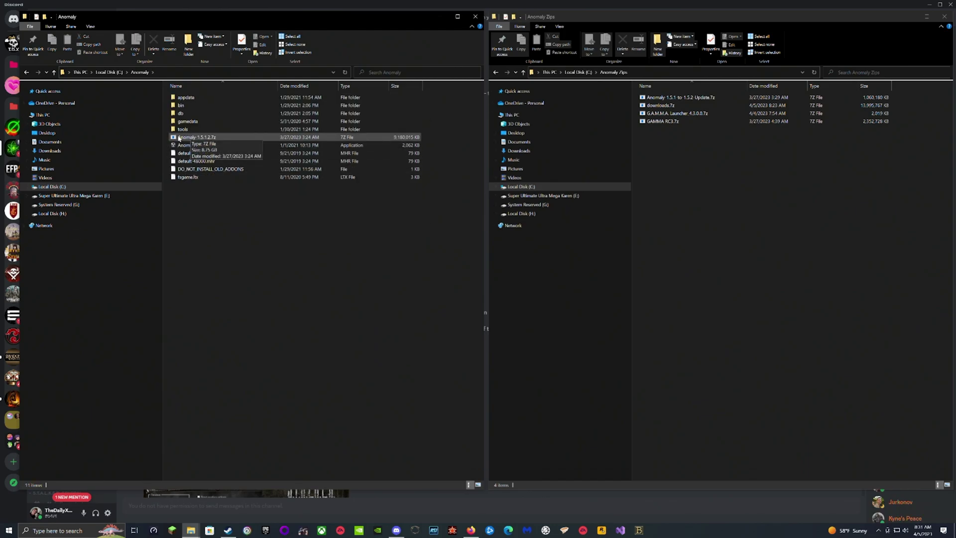
drag(179, 138, 747, 172)
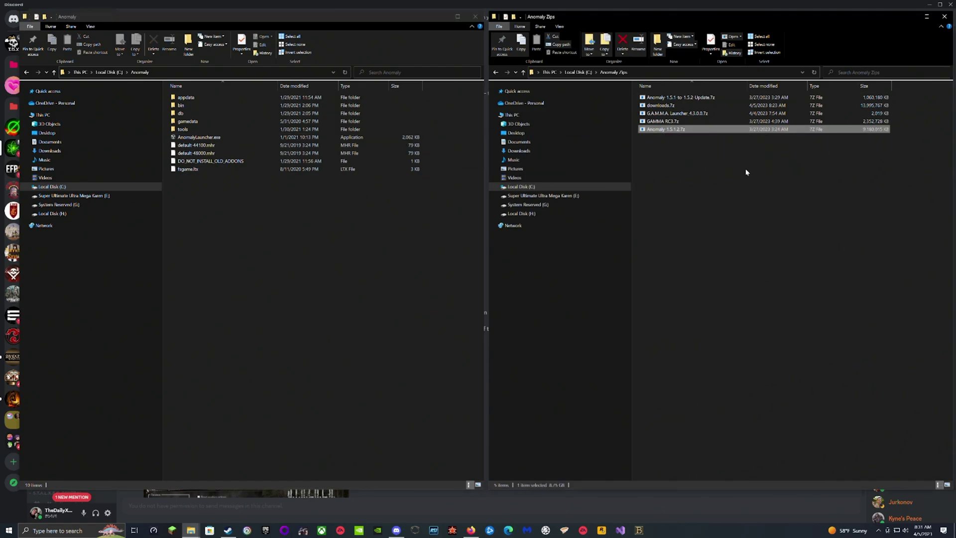
click(727, 187)
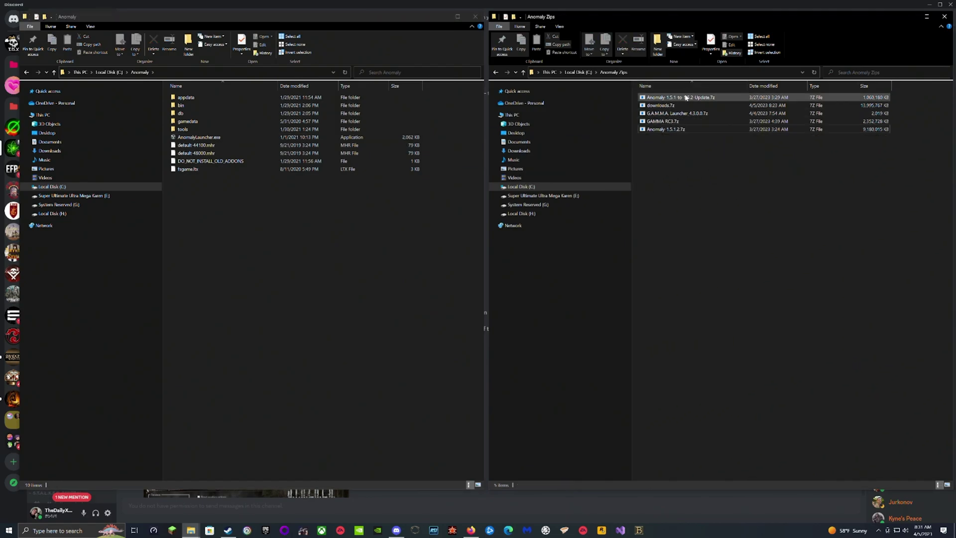
Extract the Anomaly 1.5.1 to 1.5.2 Update archive inside C:\Anomaly, replacing all existing files, and return the archive to Anomaly Zips
drag(704, 100, 300, 279)
right_click(189, 179)
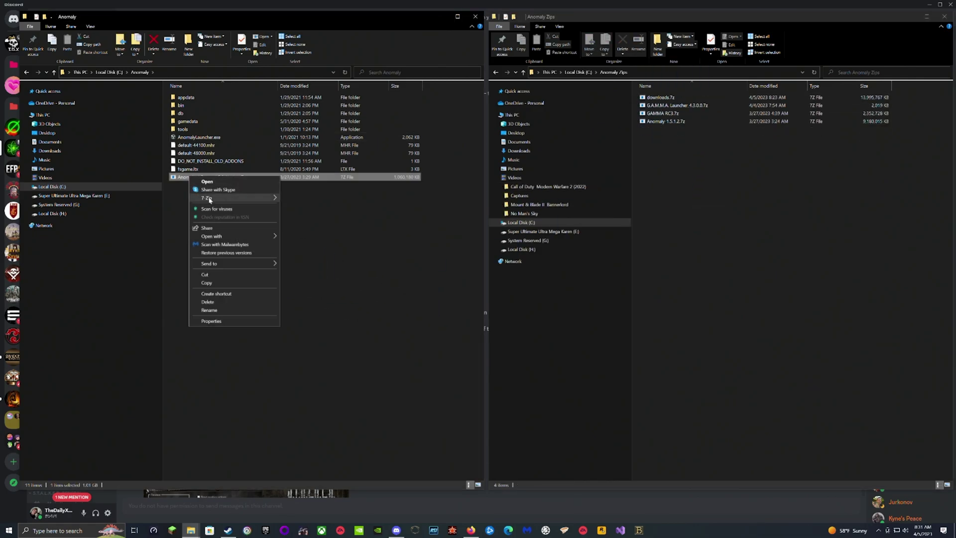
click(847, 331)
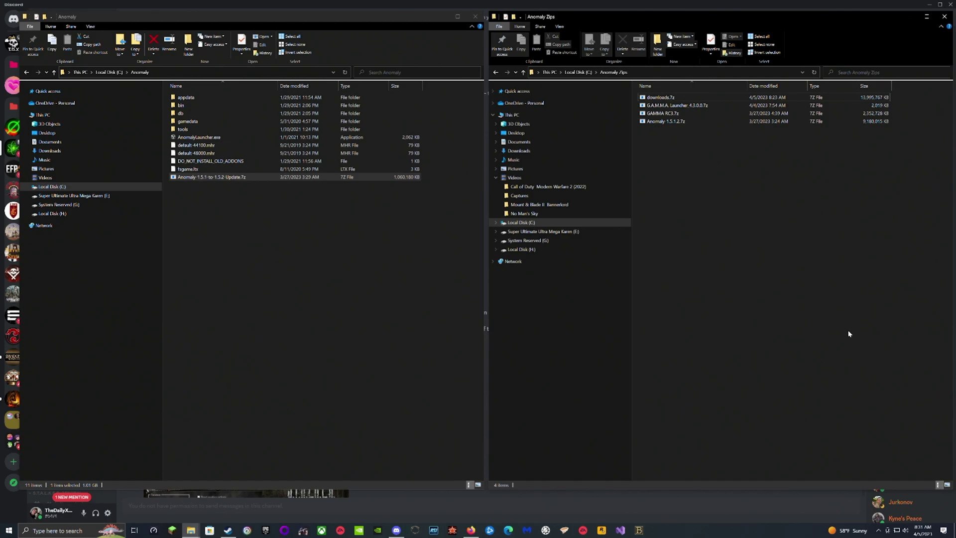
right_click(183, 177)
mouse_move(208, 199)
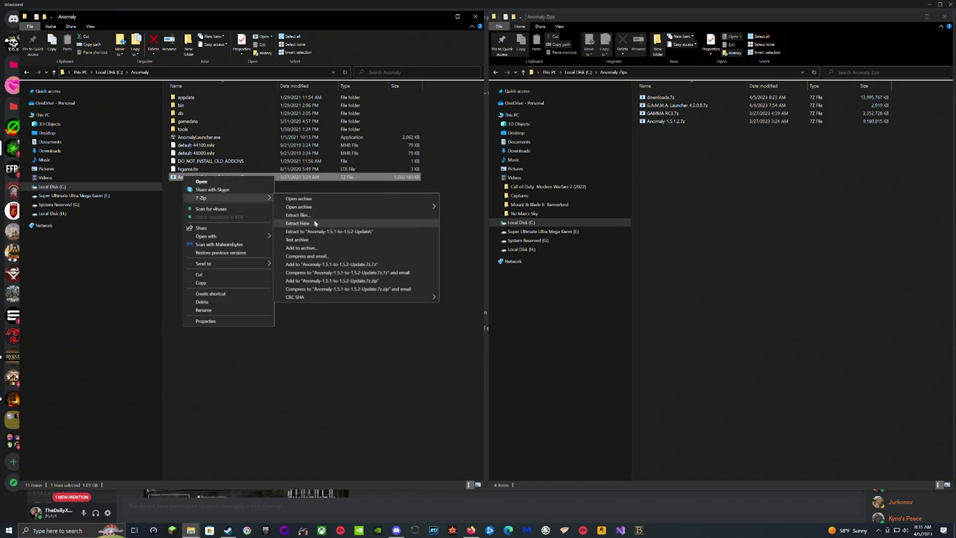
click(309, 224)
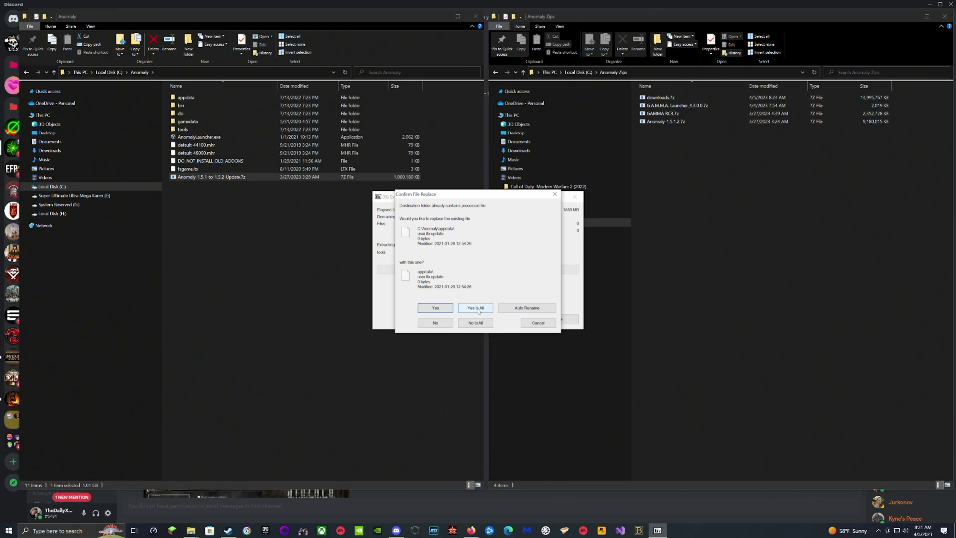
click(476, 308)
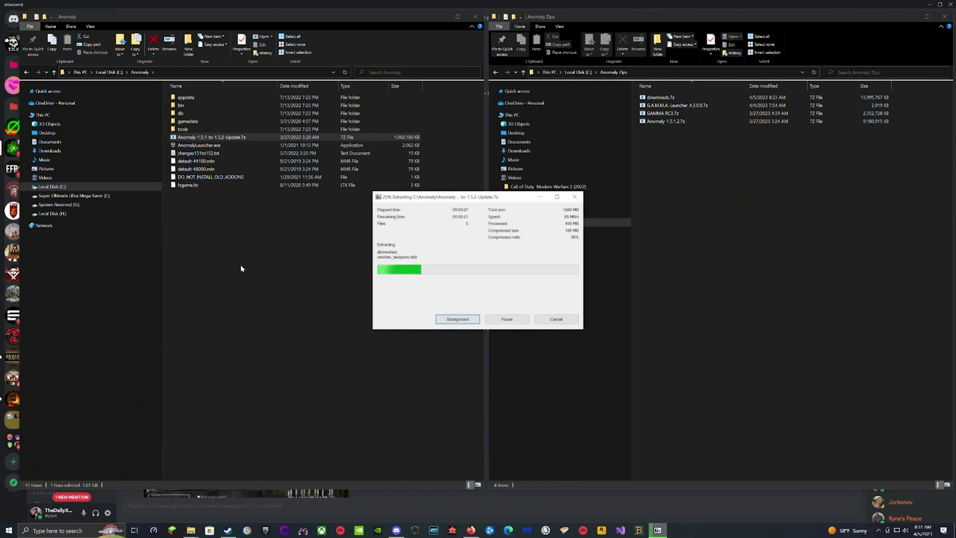
drag(207, 142, 745, 209)
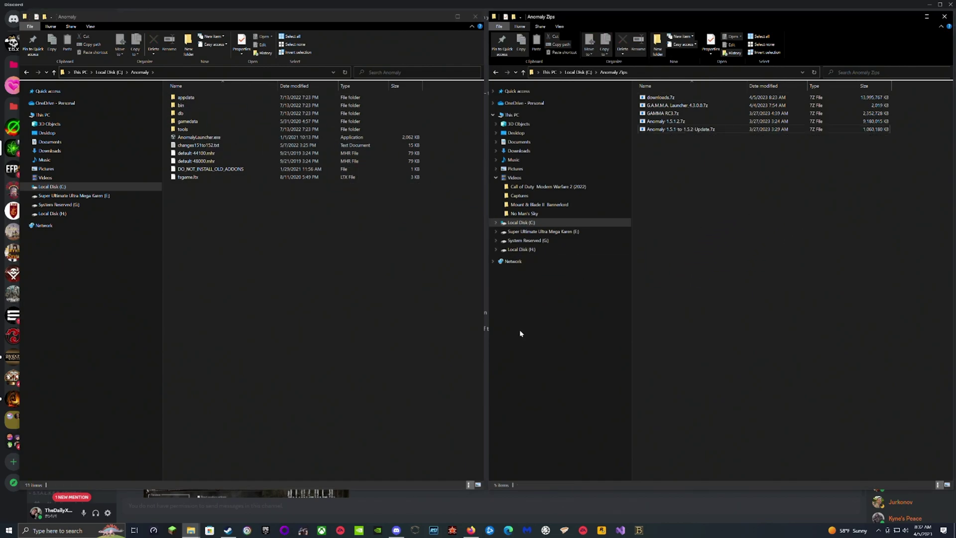
Read guide steps 3 and 4 about launching Anomaly 1.5.2 once and extracting GAMMA RC3.7z
click(380, 503)
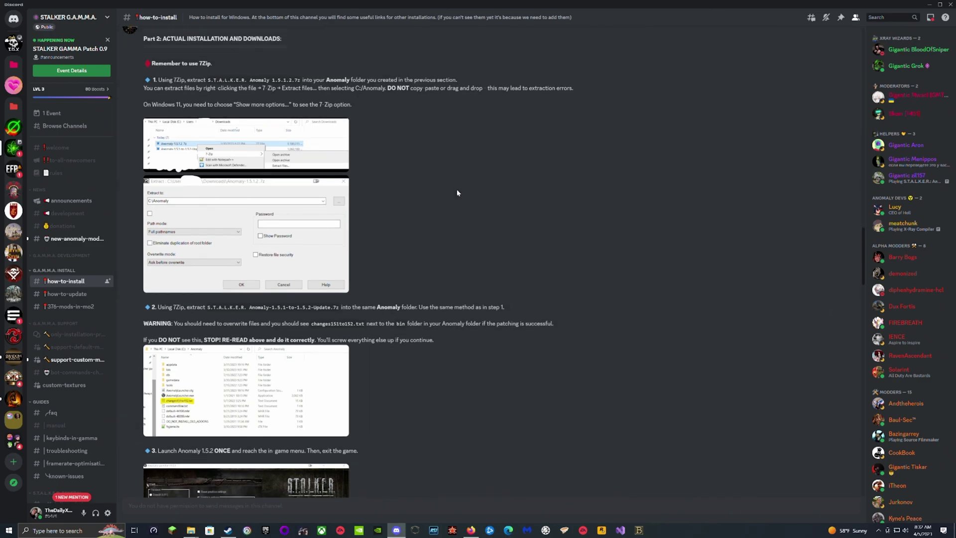
scroll(454, 192, down, 7)
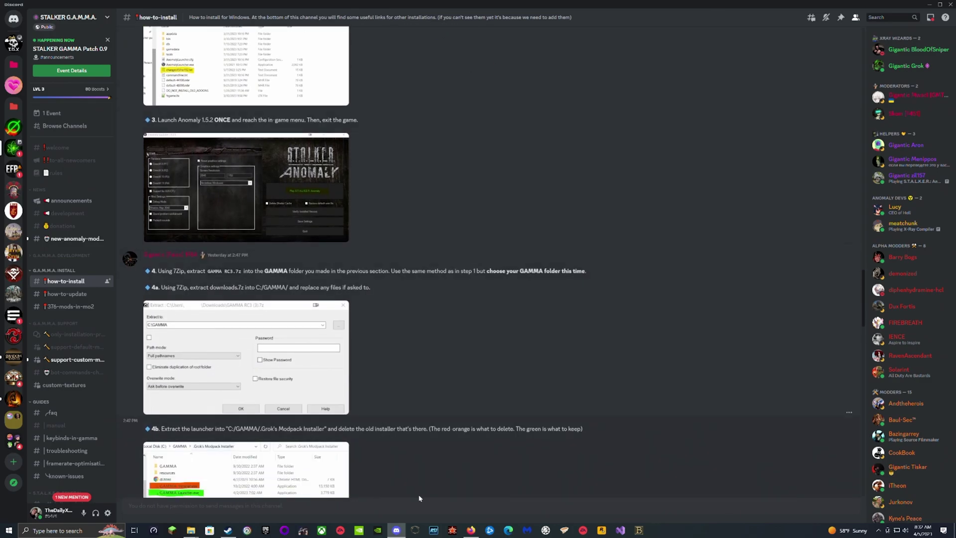
drag(206, 272, 381, 277)
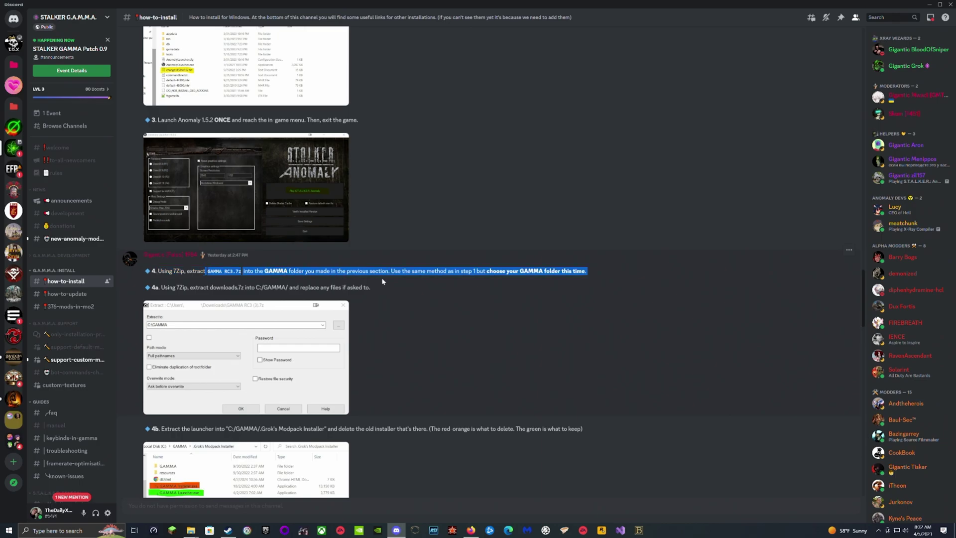
click(198, 119)
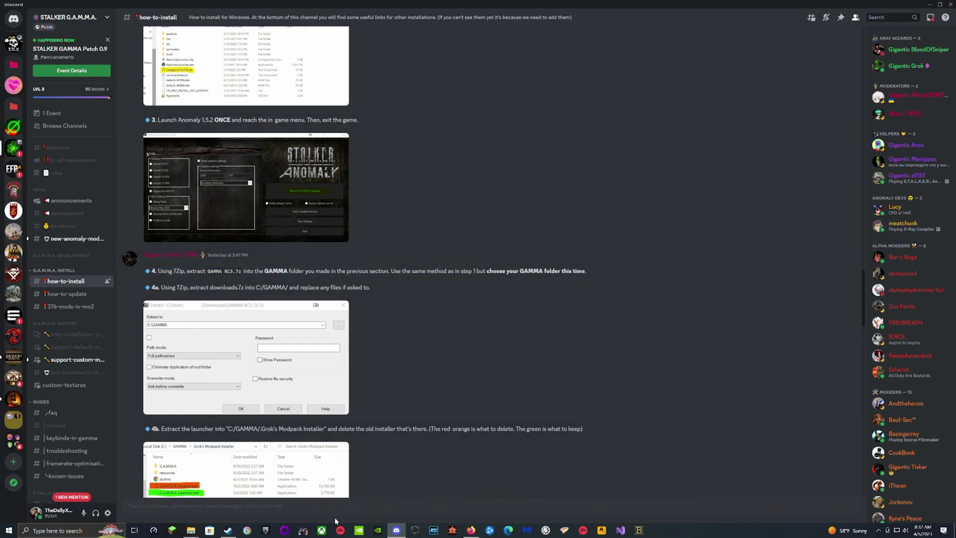
Launch the game once through AnomalyLauncher.exe in the Anomaly folder, reach the main menu and exit to Windows
click(191, 530)
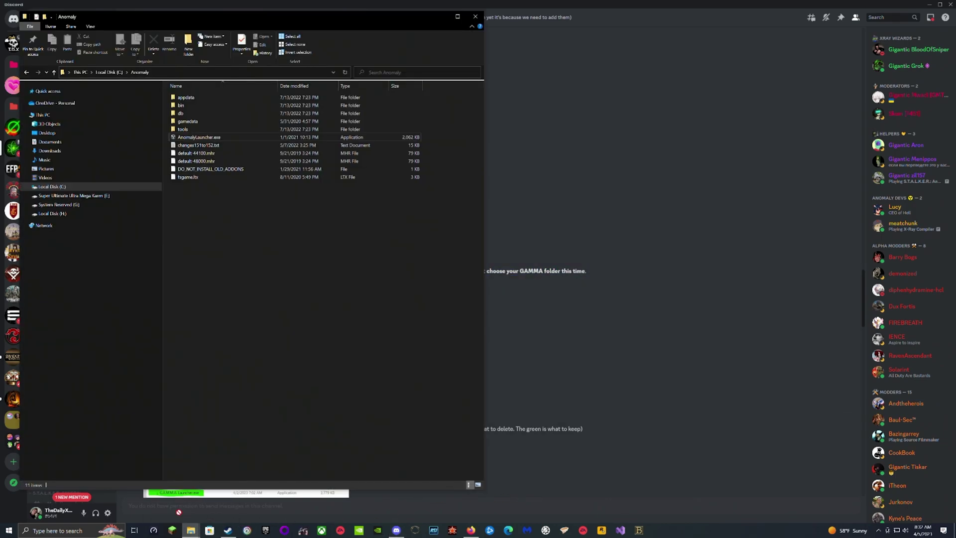
double_click(206, 137)
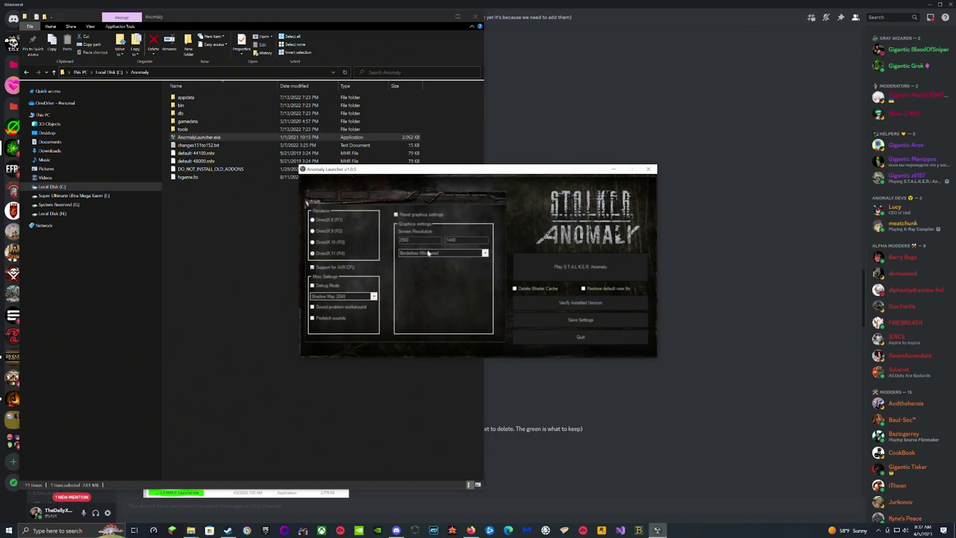
click(604, 275)
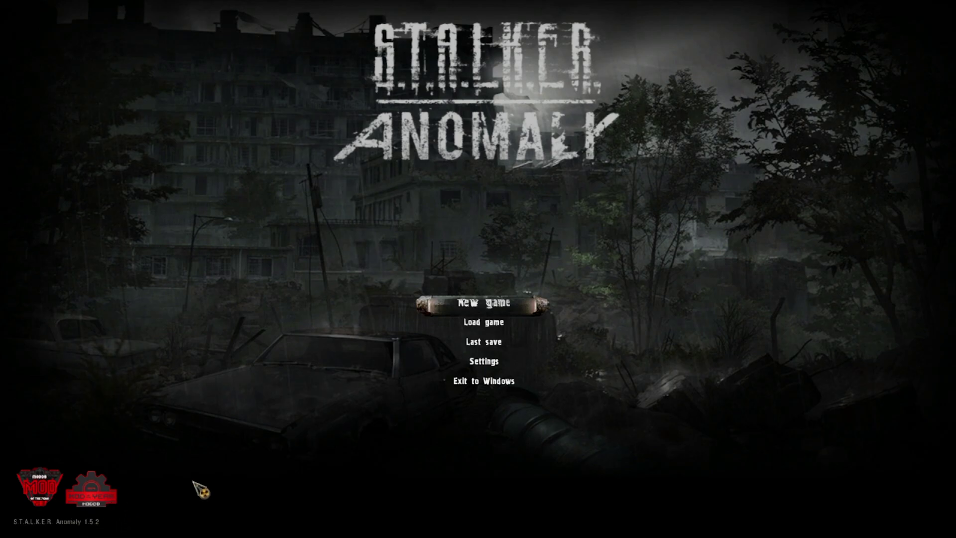
key(Escape)
click(438, 337)
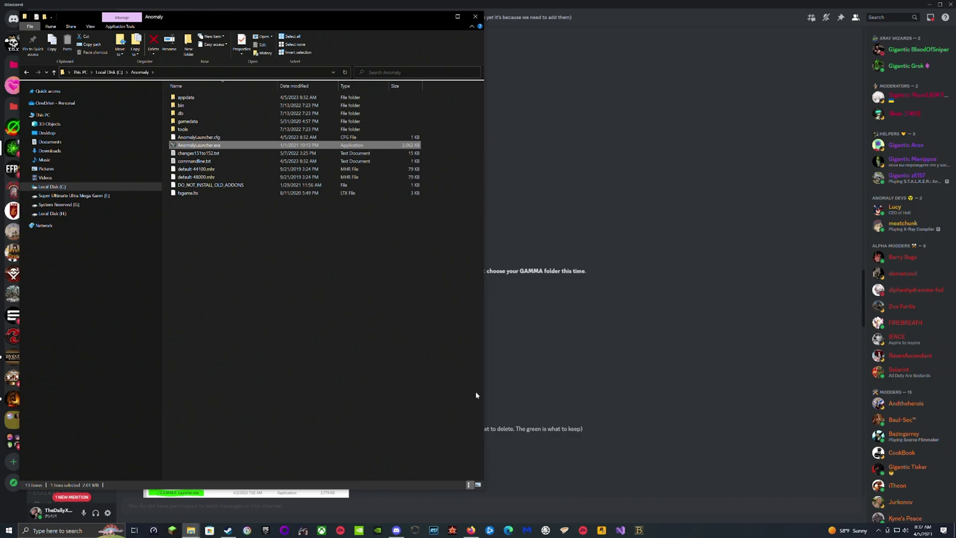
Return to the Discord guide and review step 4 on extracting GAMMA RC3.7z into the GAMMA folder
key(alt+Tab)
scroll(417, 348, down, 2)
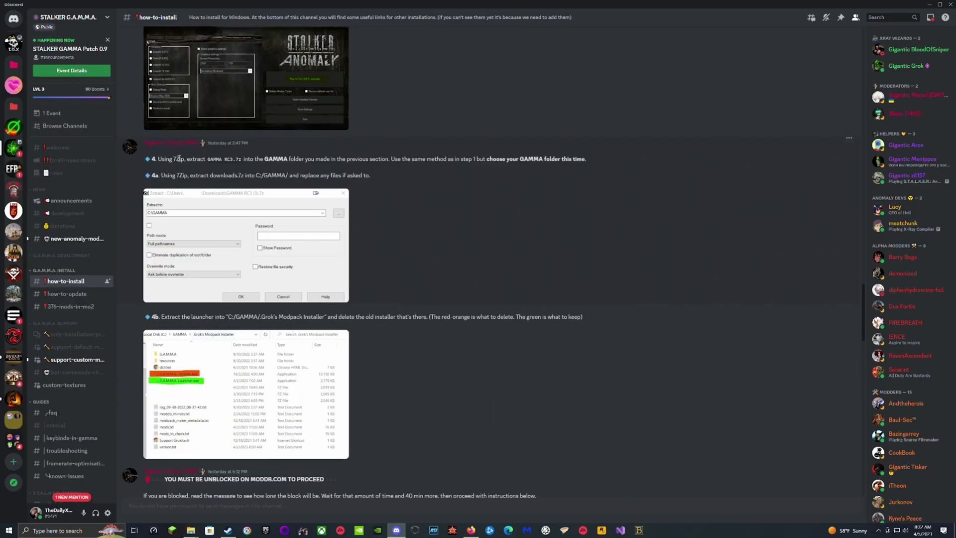
drag(146, 151, 343, 171)
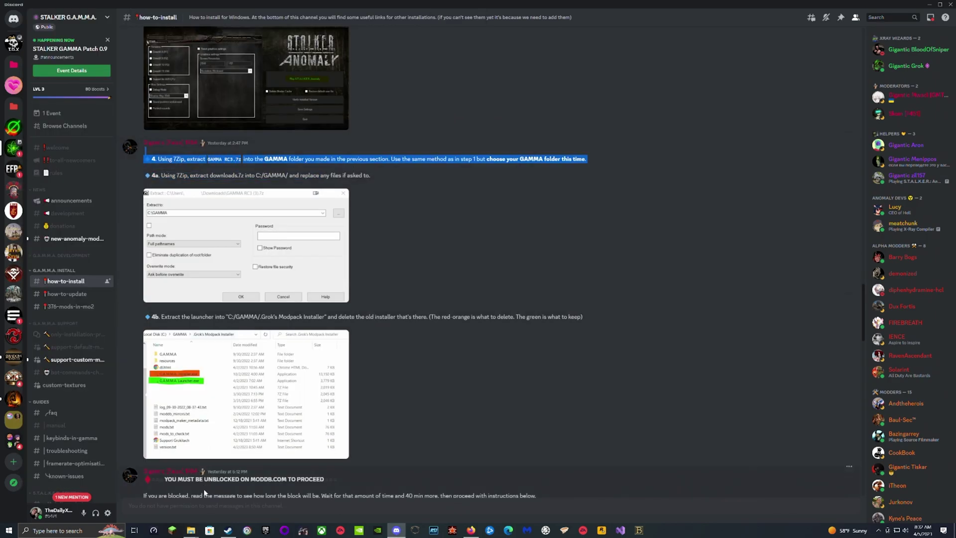
Bring back the Anomaly Zips window and open the C:\Gamma folder beside it
click(191, 530)
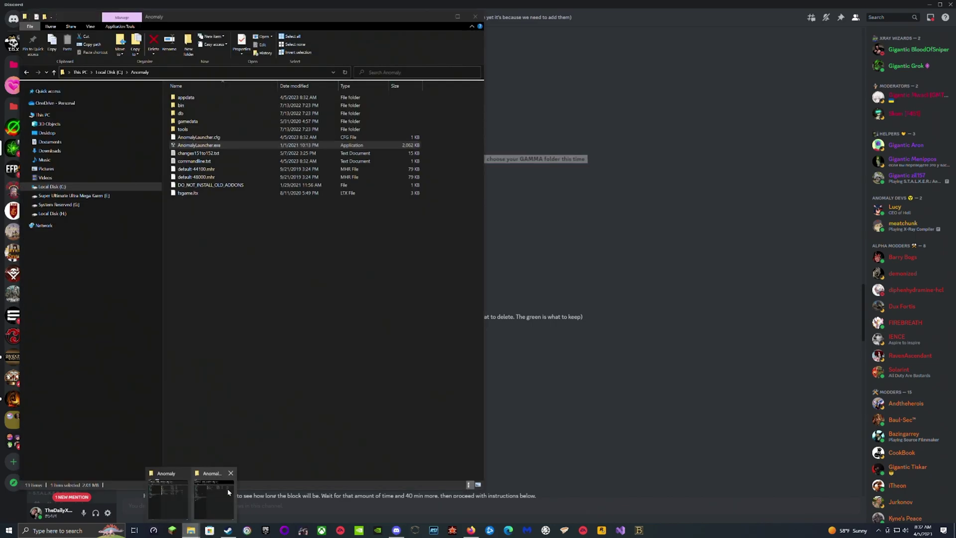
click(229, 492)
click(26, 72)
click(268, 166)
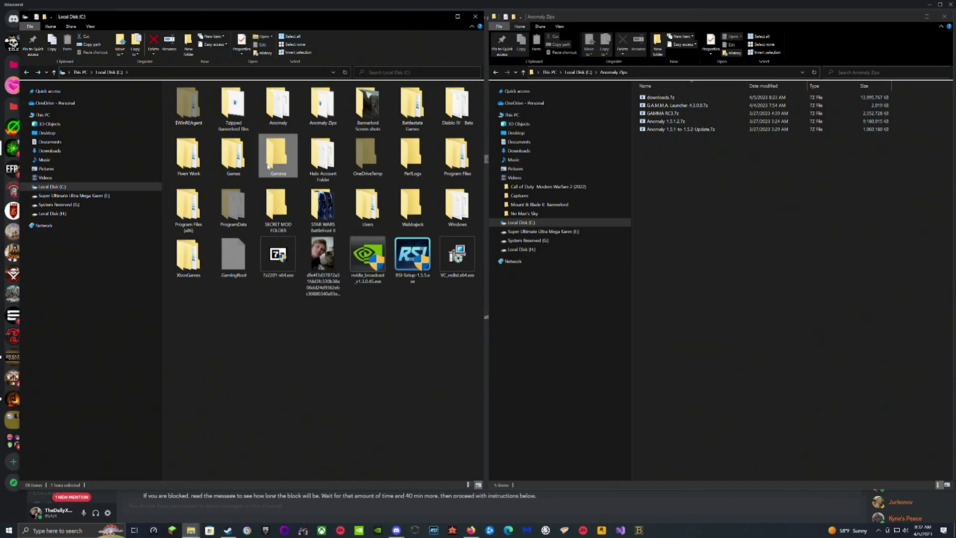
double_click(268, 165)
Extract GAMMA RC3.7z inside C:\Gamma with 7-Zip and return the archive to the Anomaly Zips folder
drag(735, 223, 224, 100)
click(662, 113)
right_click(211, 99)
mouse_move(259, 121)
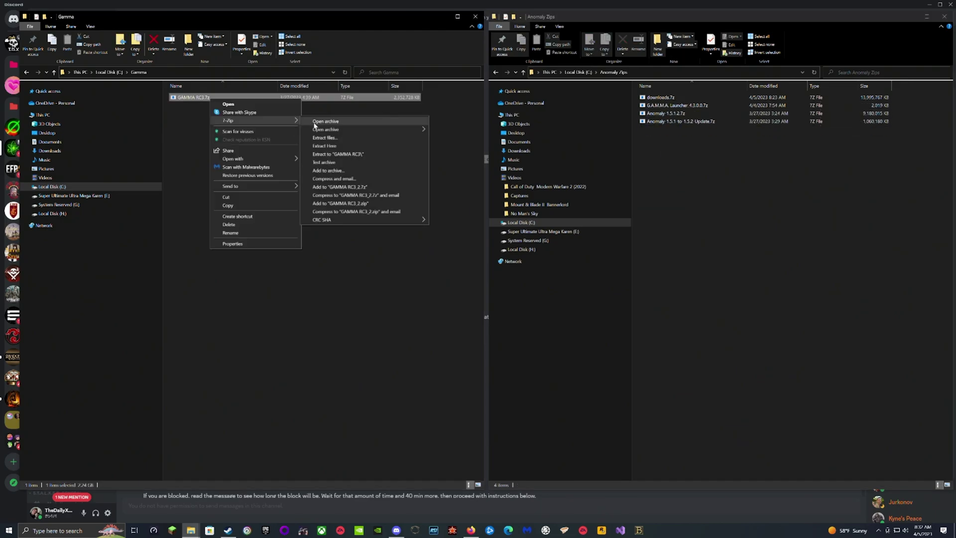
click(337, 146)
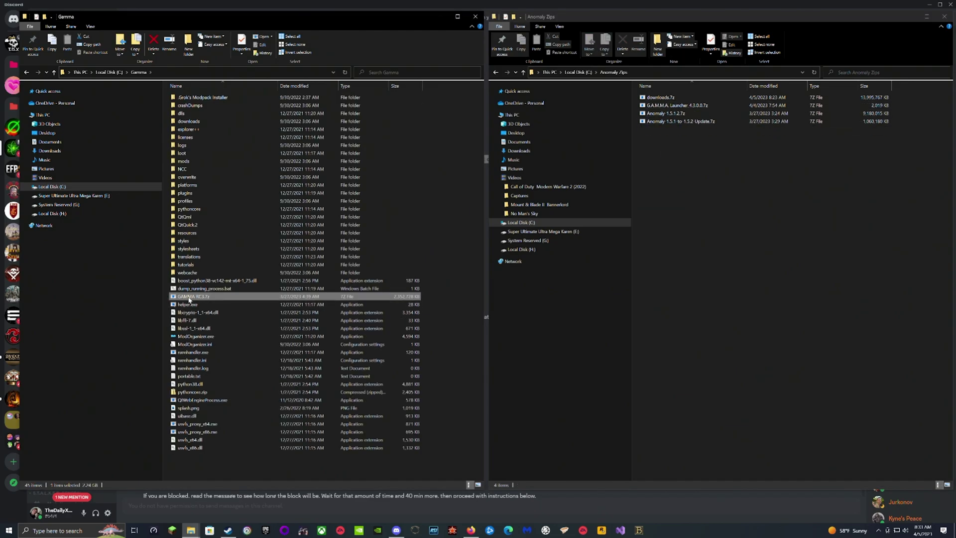
drag(189, 299, 687, 194)
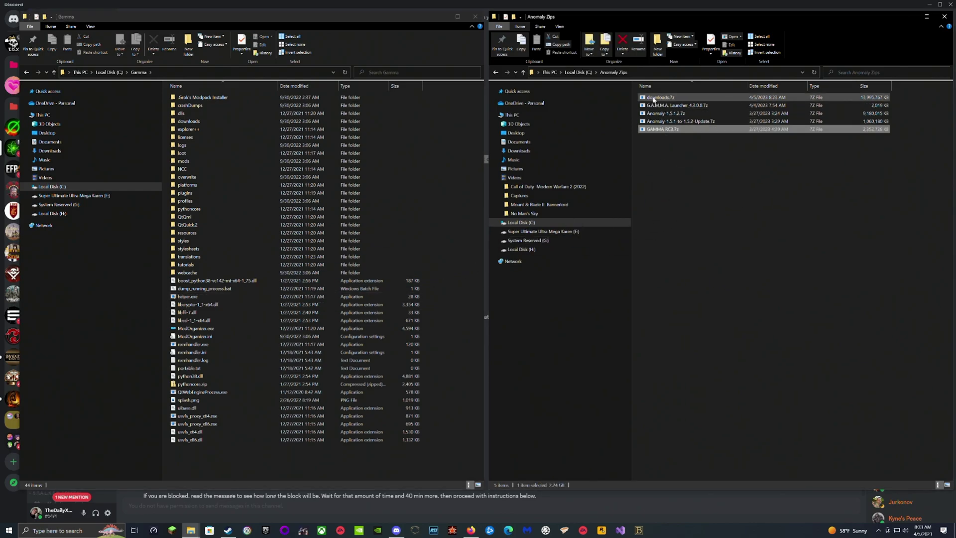
Extract downloads.7z inside C:\Gamma with 7-Zip and return the archive to the Anomaly Zips folder
drag(653, 99, 180, 449)
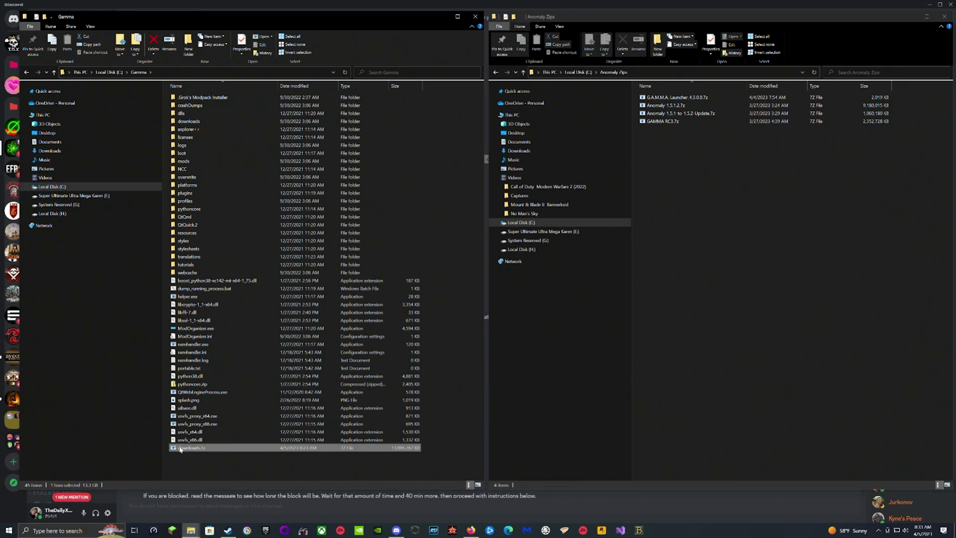
right_click(180, 449)
mouse_move(234, 318)
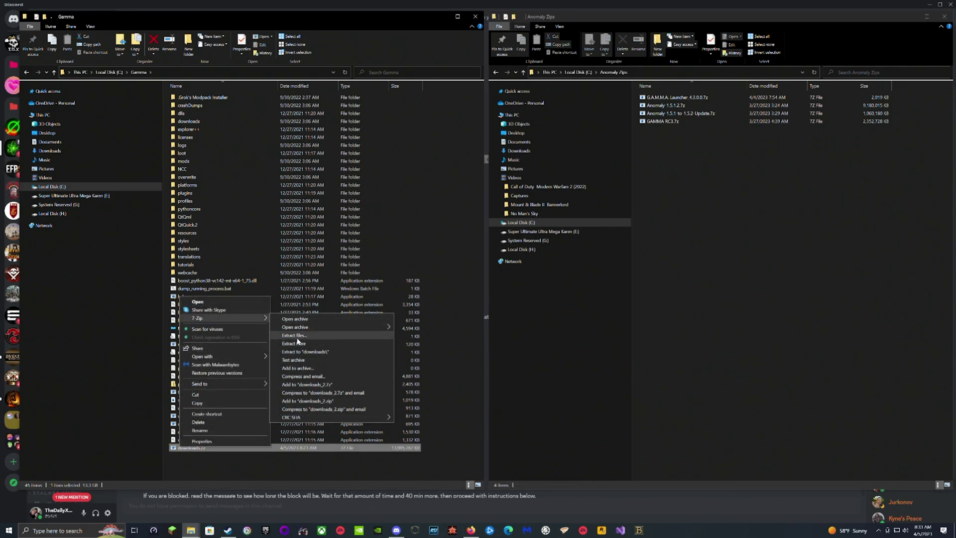
key(Escape)
drag(181, 448, 667, 258)
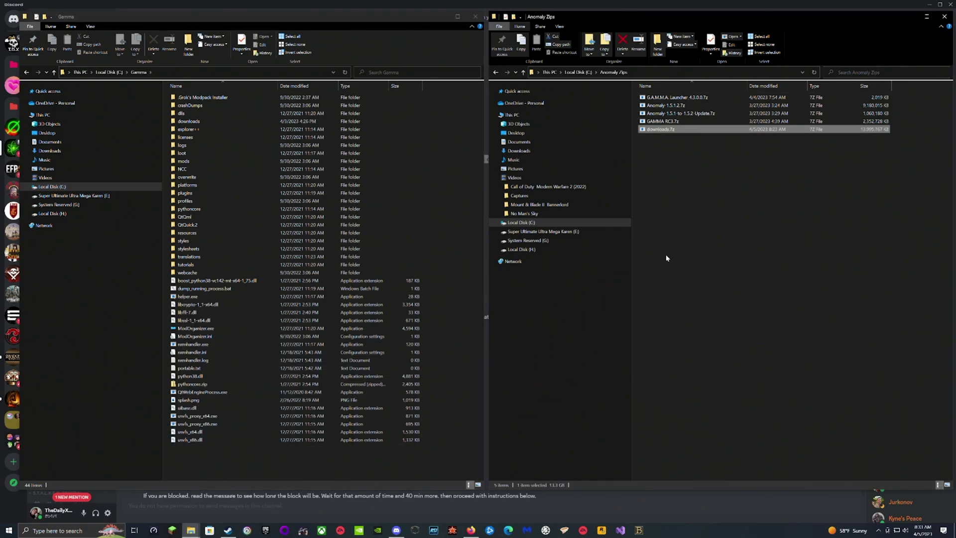
click(698, 170)
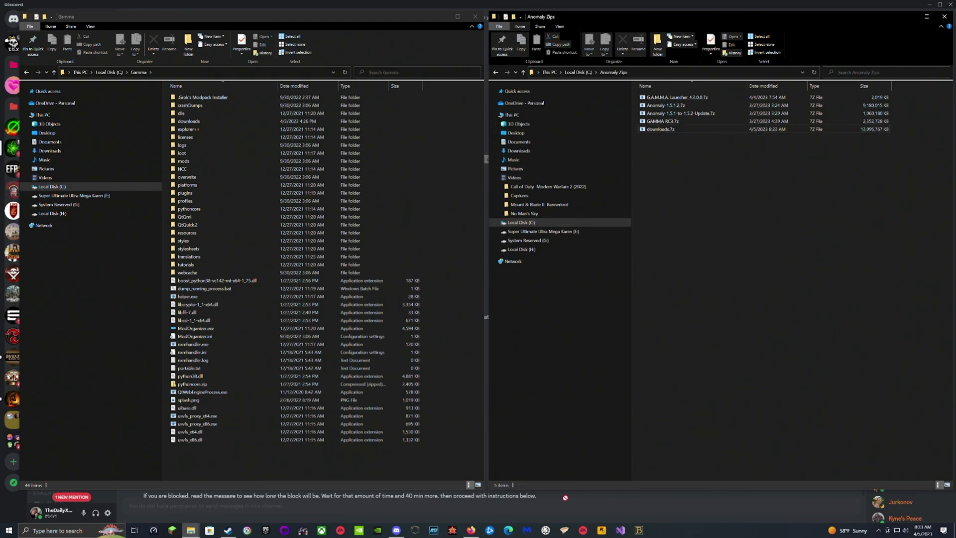
Check the guide's step 4b on the launcher and open the .Grok's Modpack Installer folder inside C:\Gamma
click(558, 493)
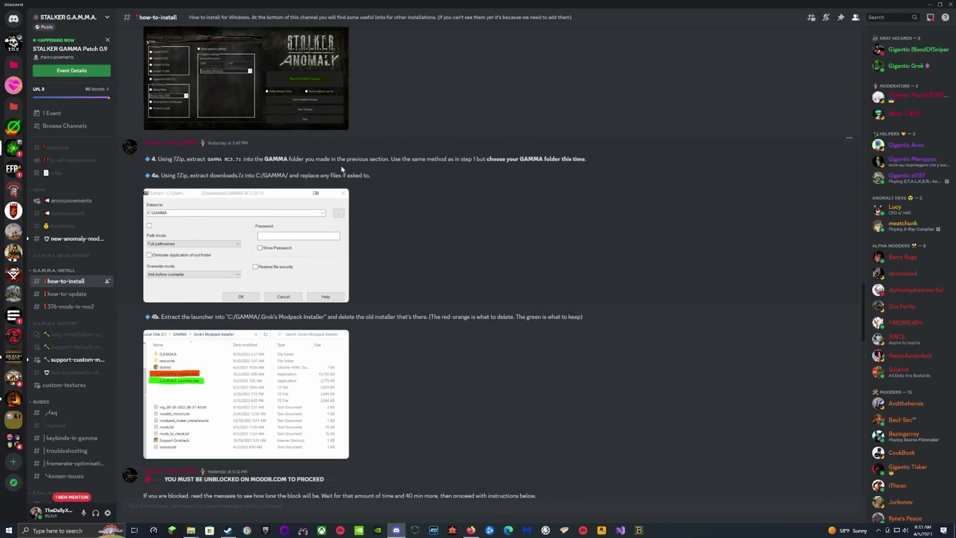
scroll(576, 194, down, 3)
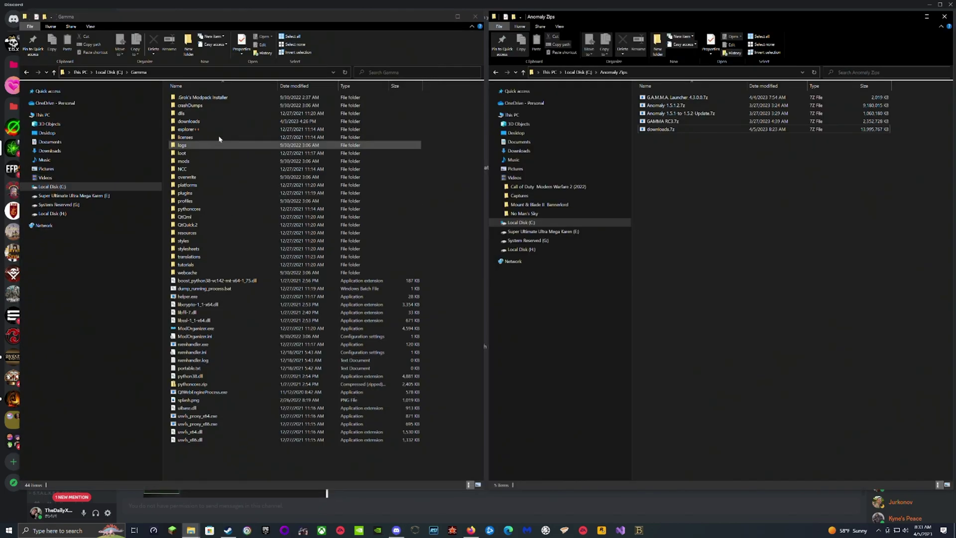
click(197, 102)
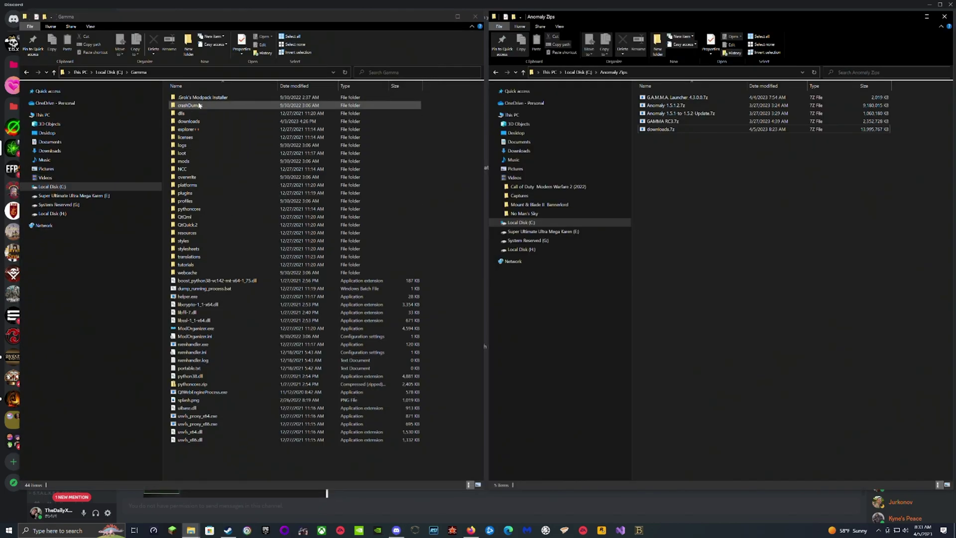
click(697, 164)
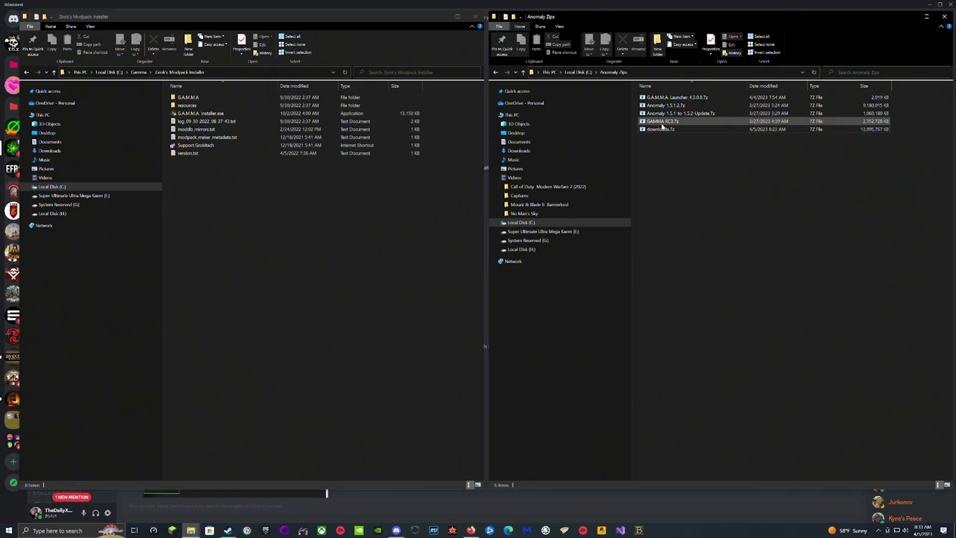
Extract the G.A.M.M.A. Launcher 4.3.0.0 archive inside .Grok's Modpack Installer with 7-Zip and return the archive to the Anomaly Zips folder
drag(681, 98, 213, 198)
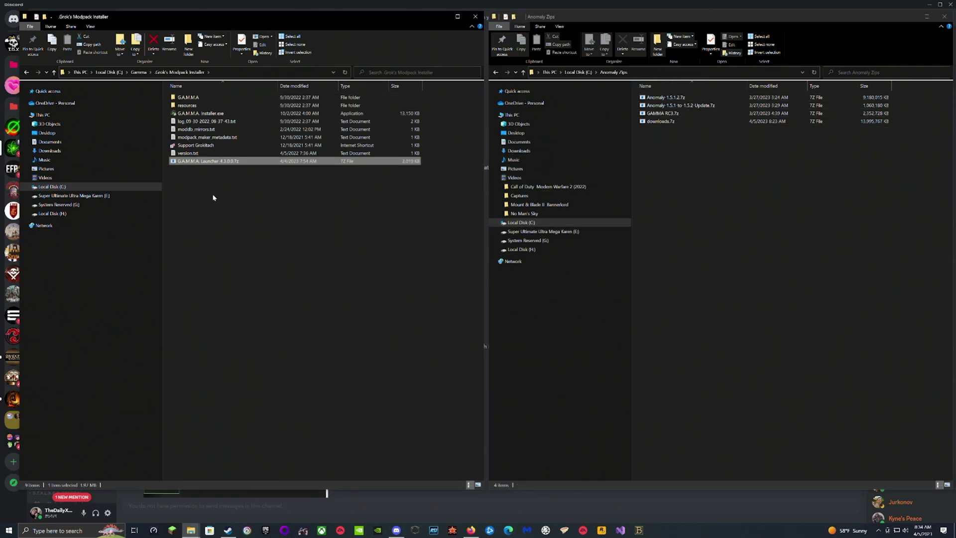
right_click(185, 163)
mouse_move(264, 183)
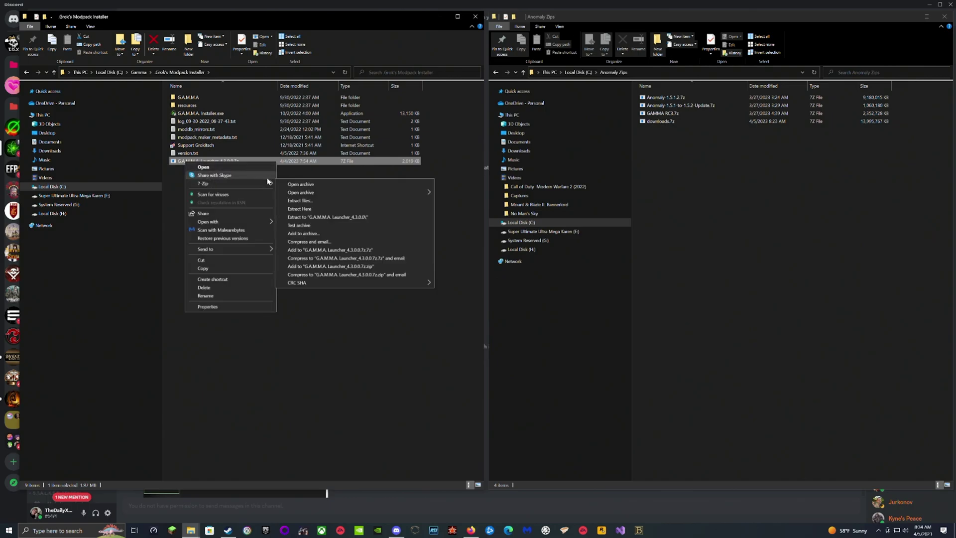
click(300, 209)
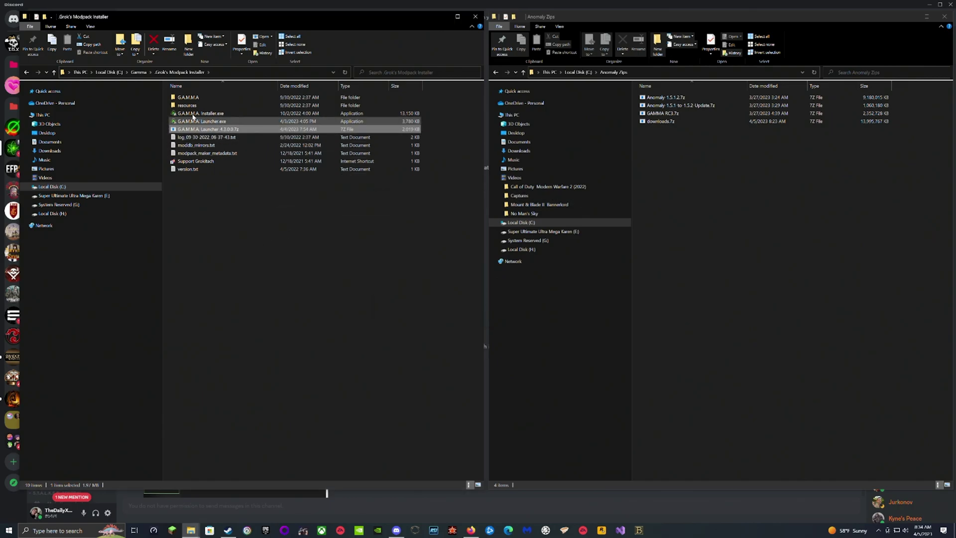
drag(209, 129, 798, 198)
click(332, 227)
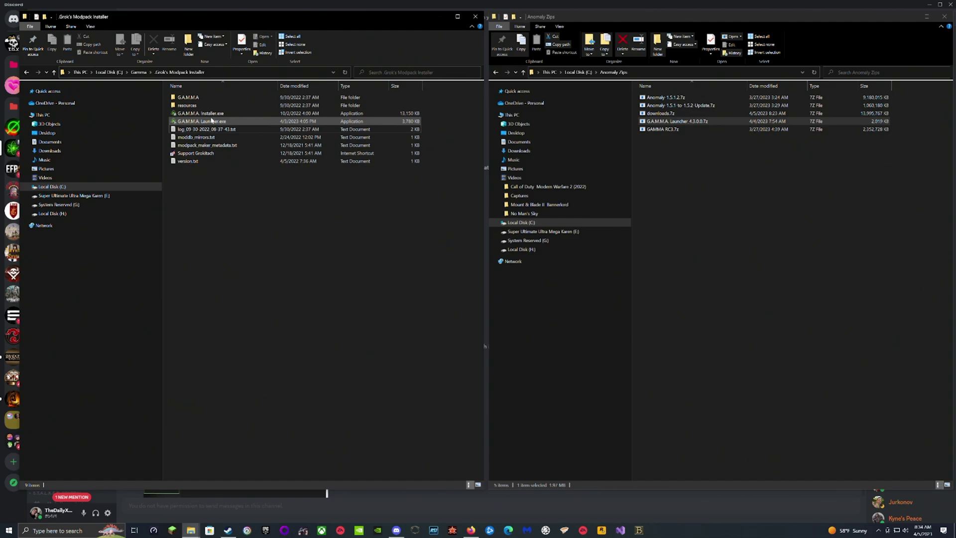
Delete the old G.A.M.M.A. Installer.exe from the .Grok's Modpack Installer folder
click(211, 115)
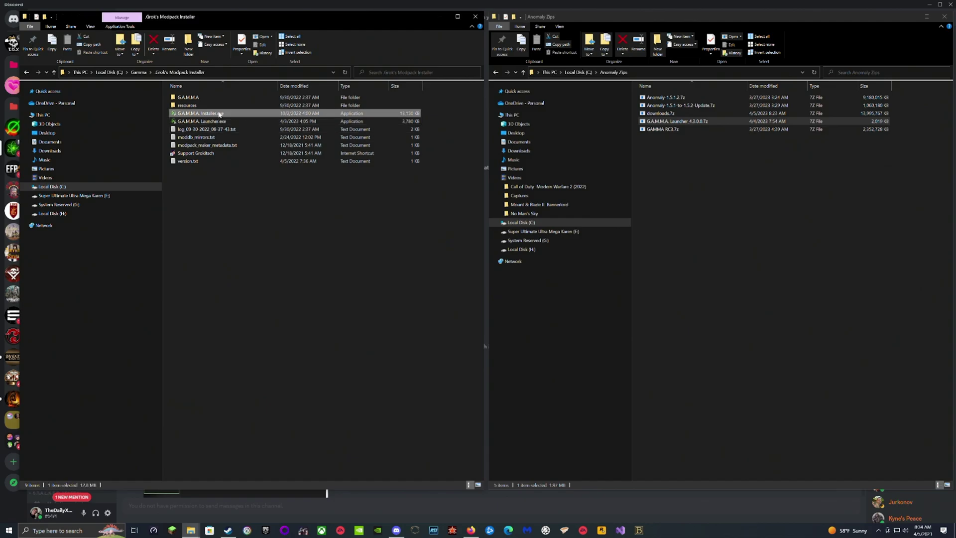
right_click(219, 113)
click(237, 264)
Return to the Discord guide and read the ModDB block warning and step 5 on launching the G.A.M.M.A. Launcher
key(alt+Tab)
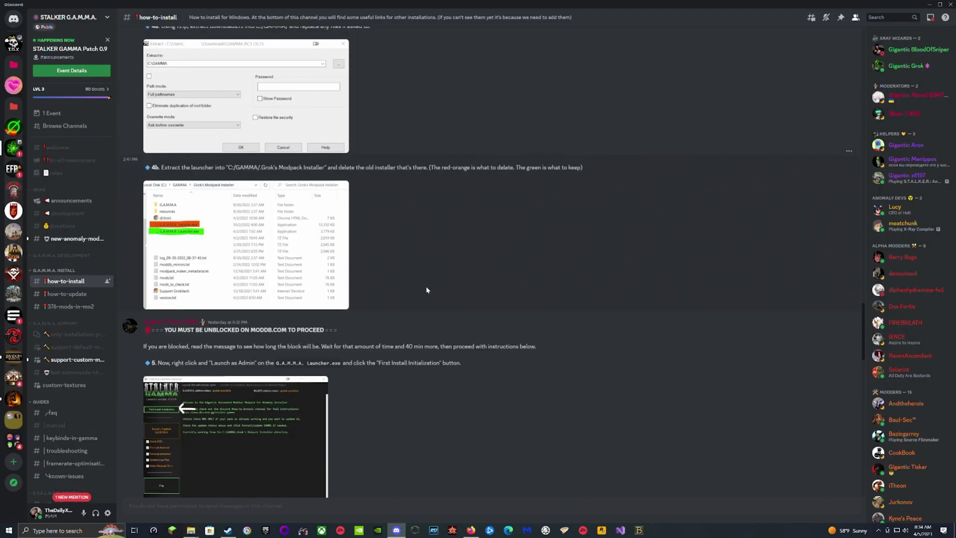
scroll(438, 166, down, 5)
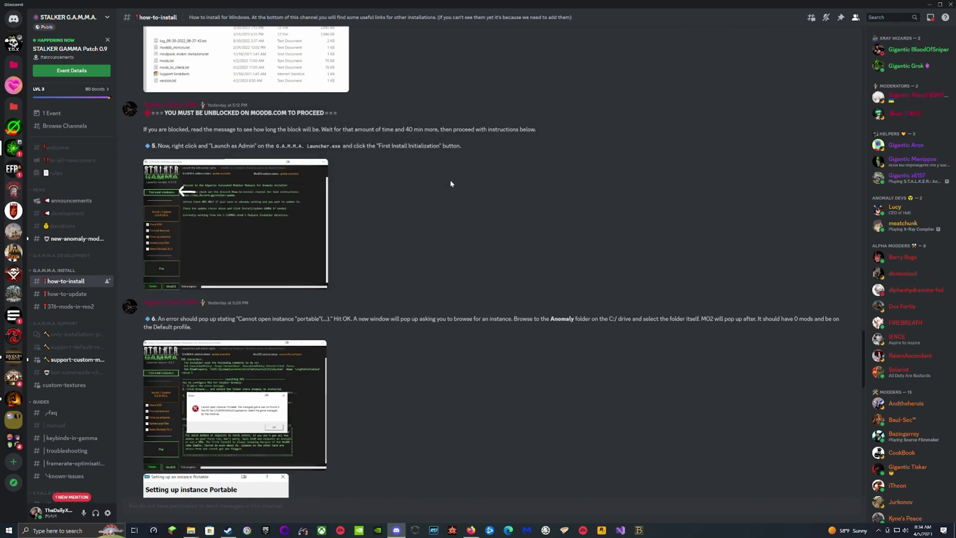
drag(170, 105, 323, 106)
click(381, 103)
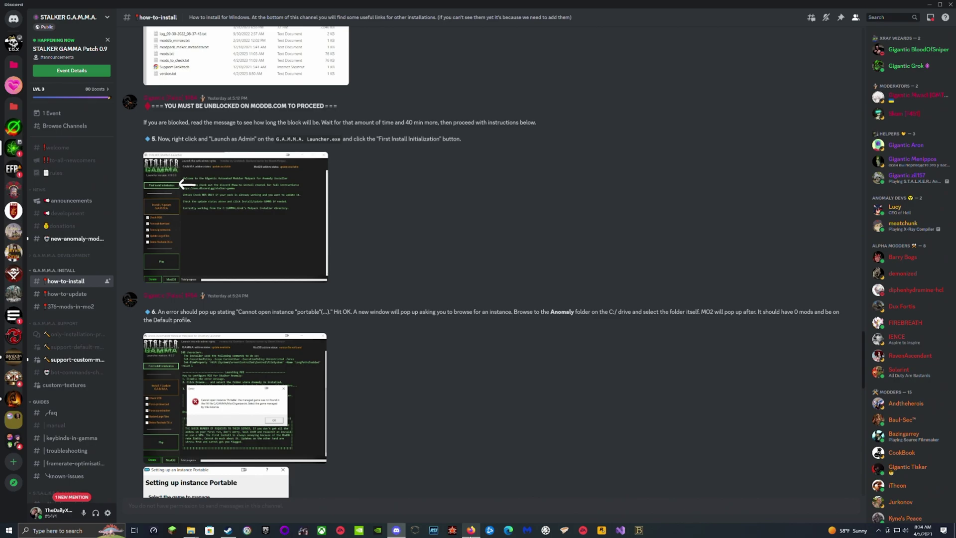
Check in Firefox that ModDB is accessible by reloading the Kar addon page and browsing the S.T.A.L.K.E.R. Anomaly addons, then minimize the browser
click(470, 531)
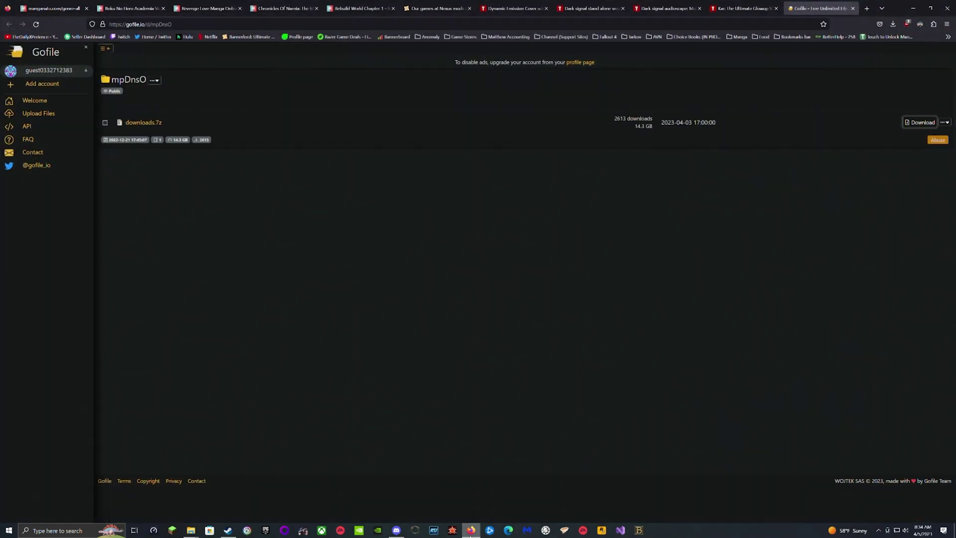
click(742, 8)
scroll(168, 172, up, 6)
scroll(168, 172, up, 4)
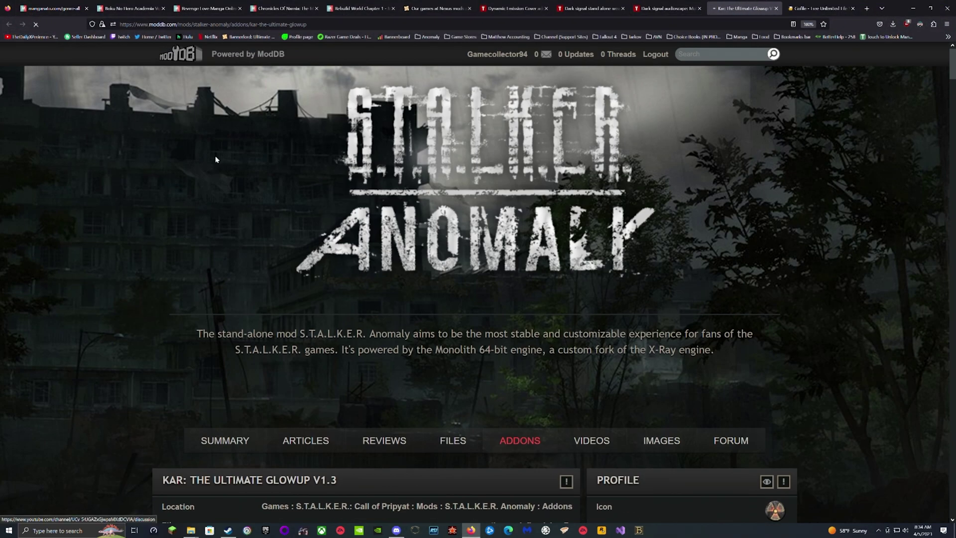
scroll(375, 295, down, 5)
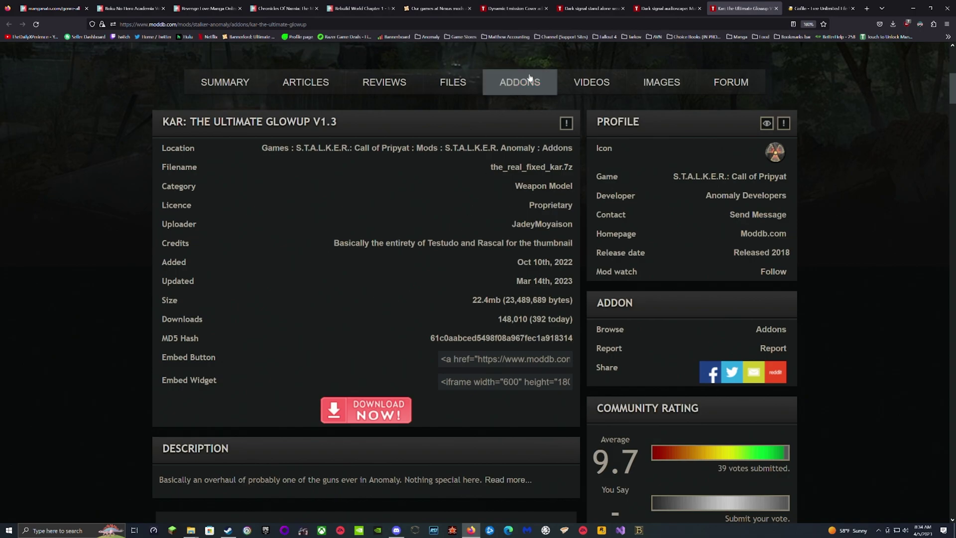
click(520, 82)
scroll(565, 311, down, 10)
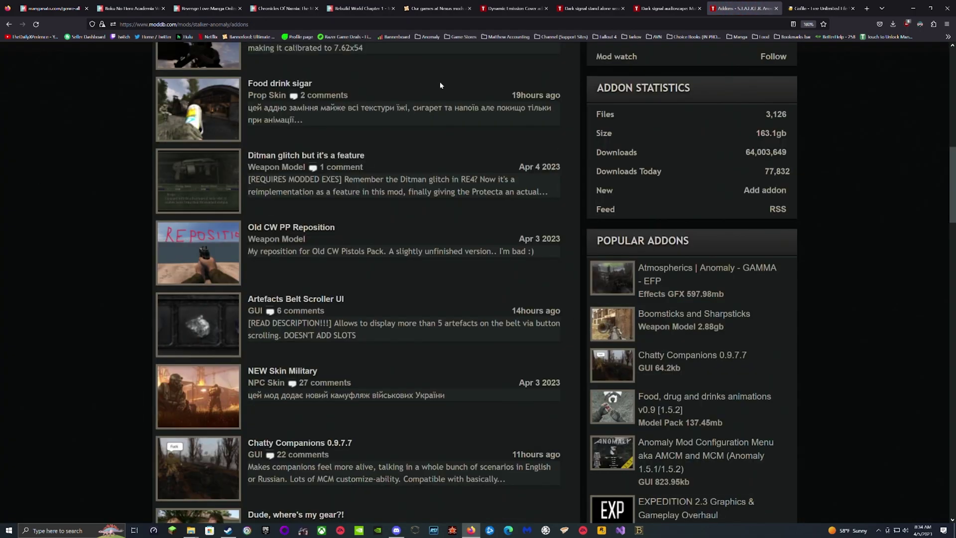
scroll(309, 353, up, 10)
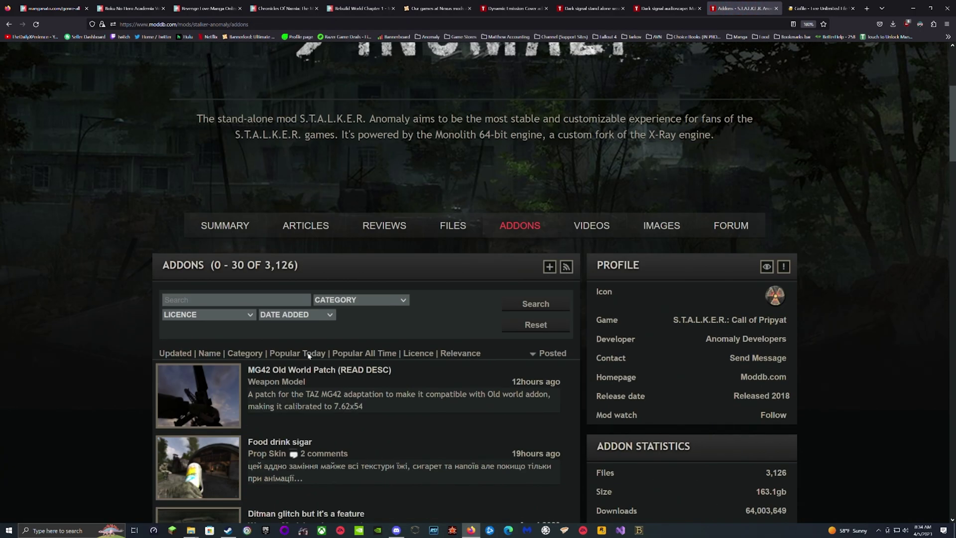
click(915, 10)
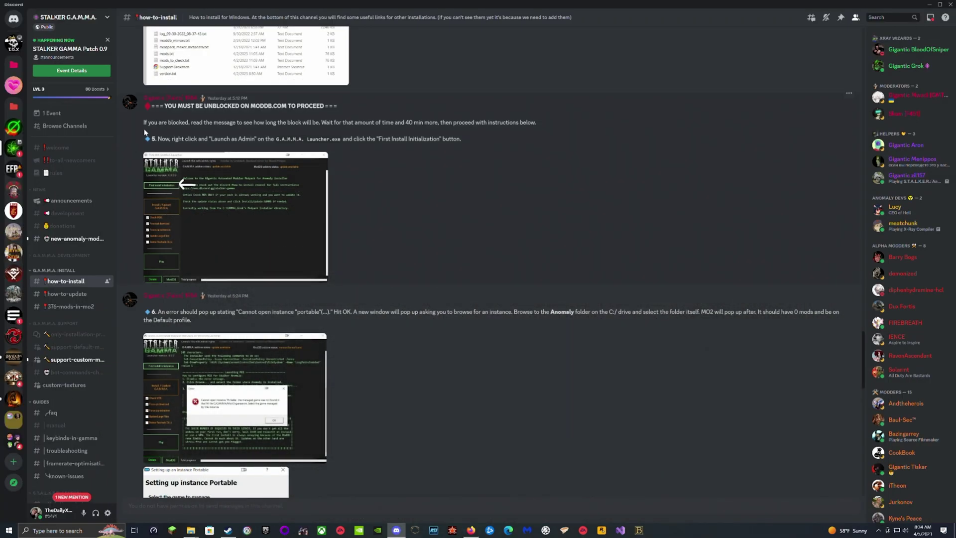
Launch G.A.M.M.A. Launcher.exe as administrator, run First Install Initialization and dismiss the portable instance error
click(191, 531)
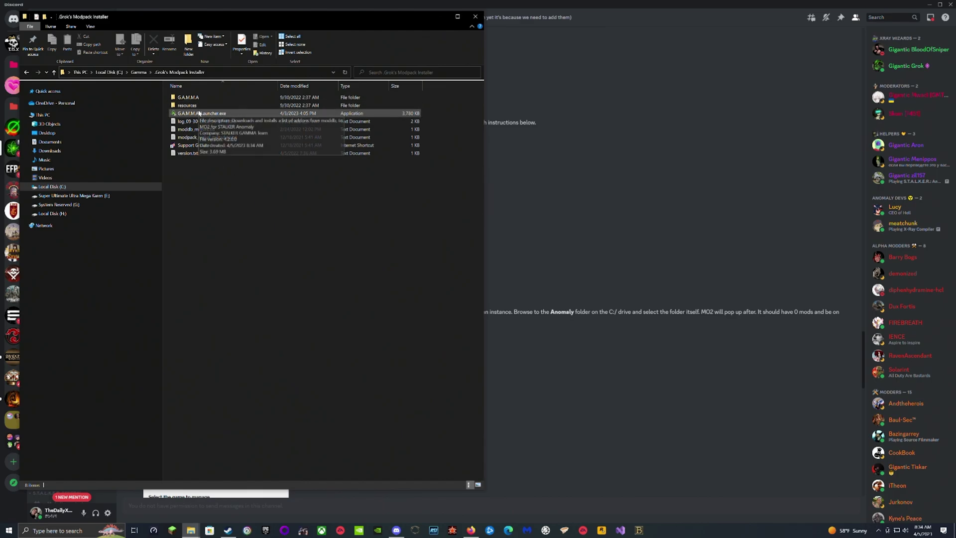
right_click(198, 112)
click(244, 126)
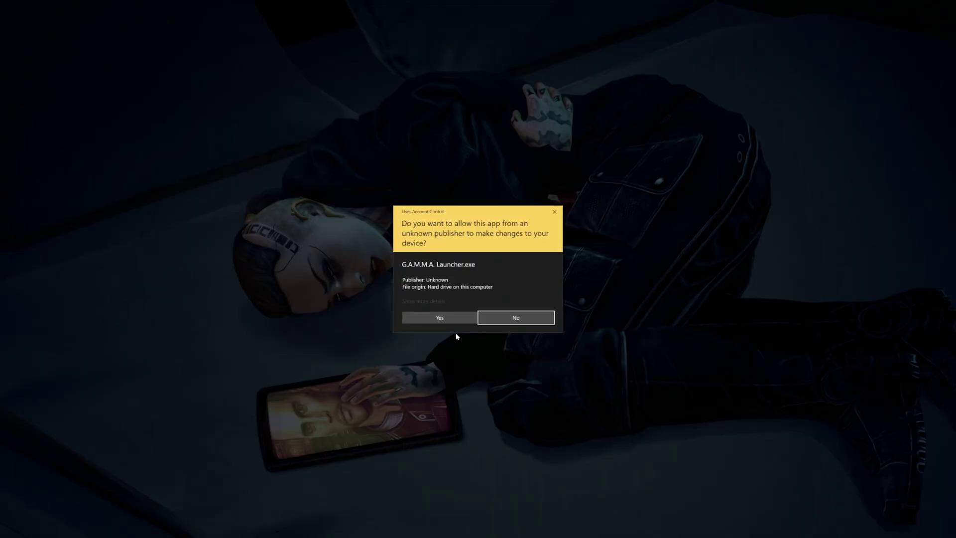
click(439, 317)
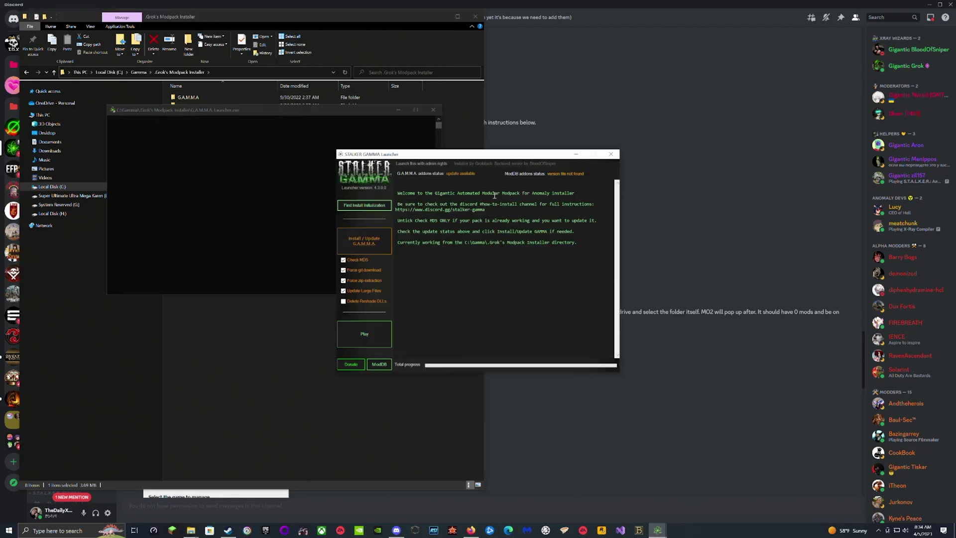
click(361, 208)
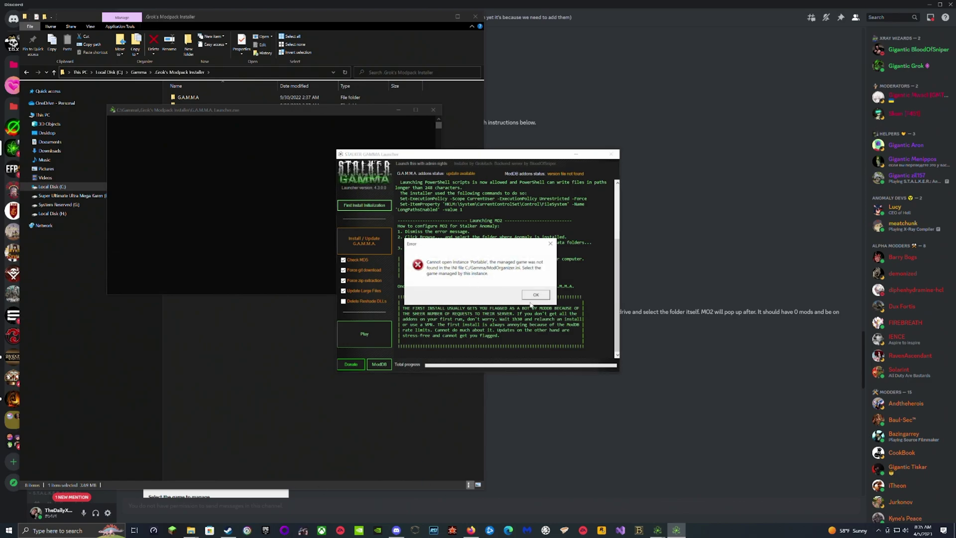
click(535, 295)
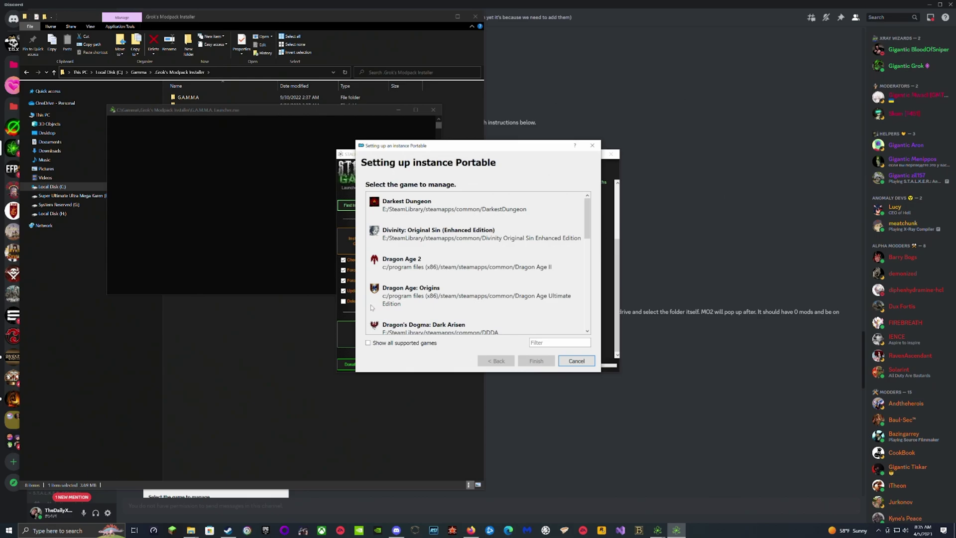
Browse for the portable instance's game installation and select the Anomaly folder on the C: drive
drag(586, 210, 597, 311)
click(413, 325)
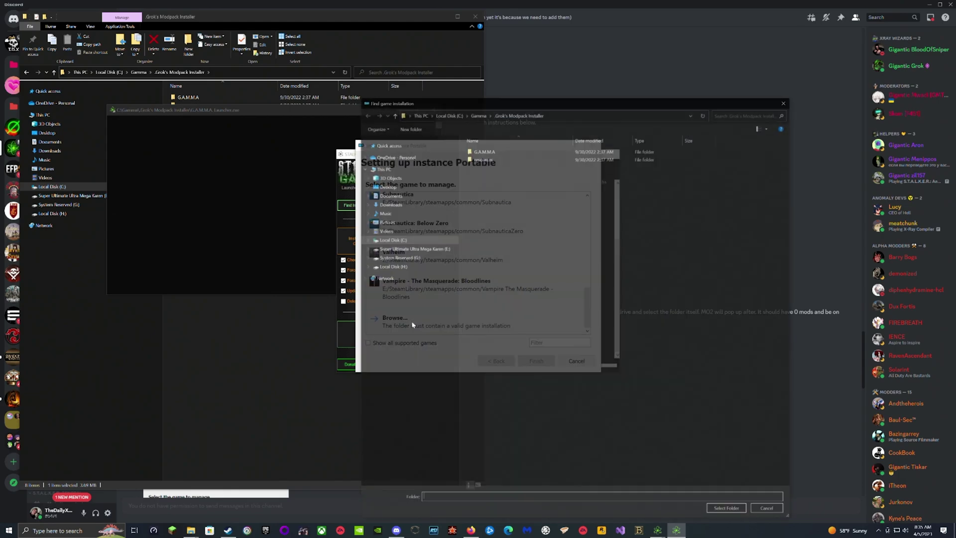
click(388, 169)
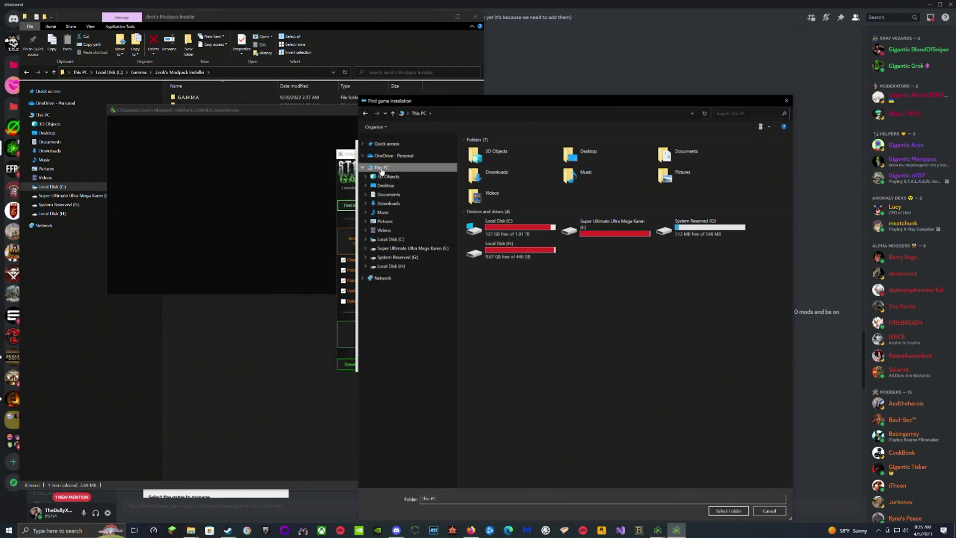
double_click(510, 230)
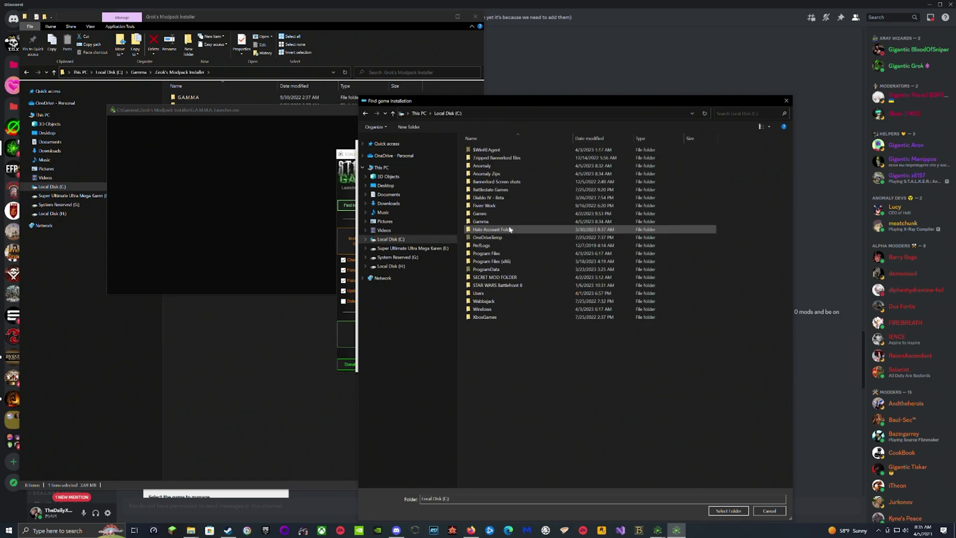
click(483, 167)
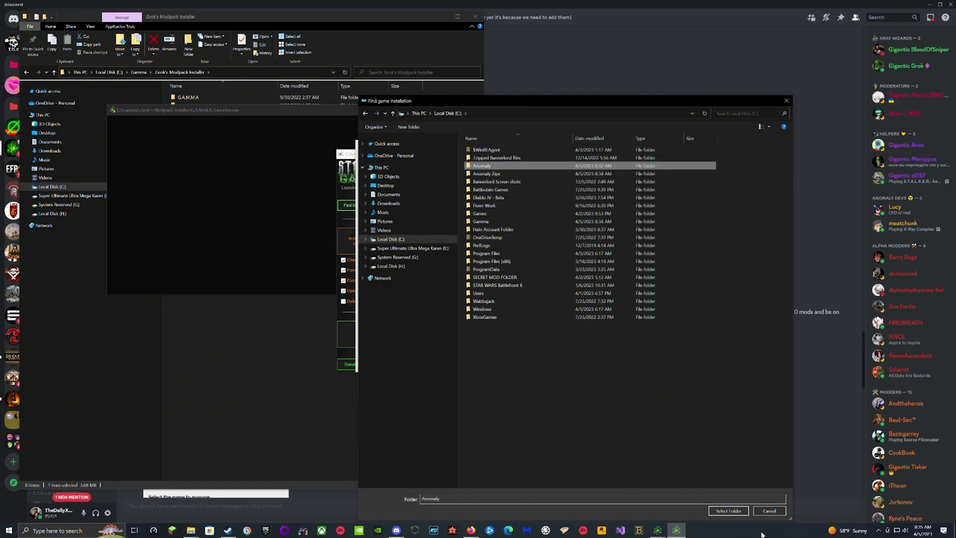
click(727, 511)
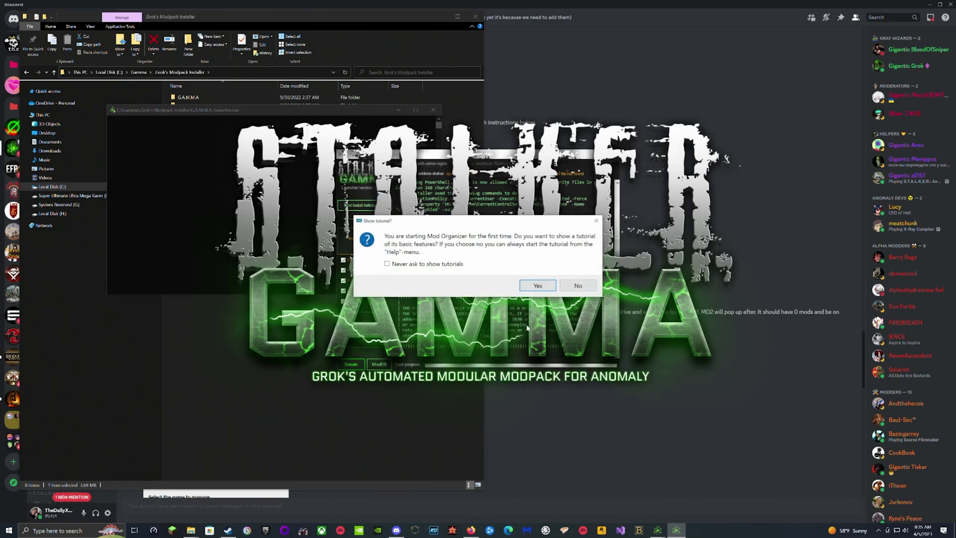
Decline the Mod Organizer tutorial and close Mod Organizer
click(570, 288)
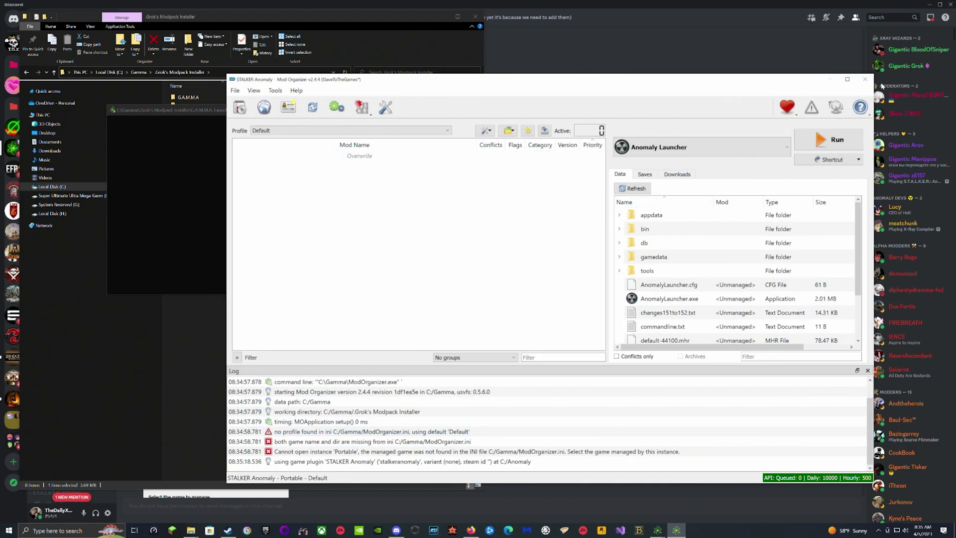
click(866, 79)
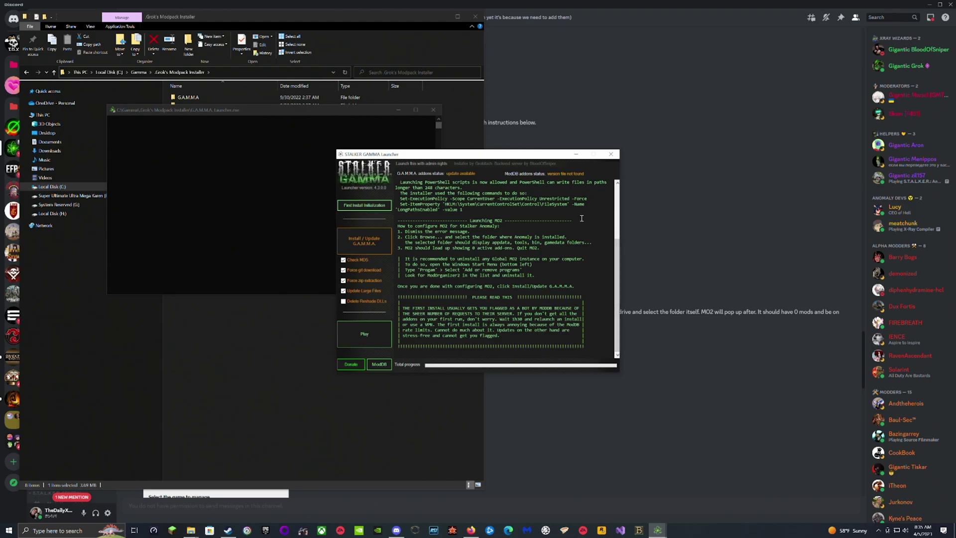
Start Install / Update G.A.M.M.A. in the launcher and look at ModDB in Firefox while it runs
click(370, 247)
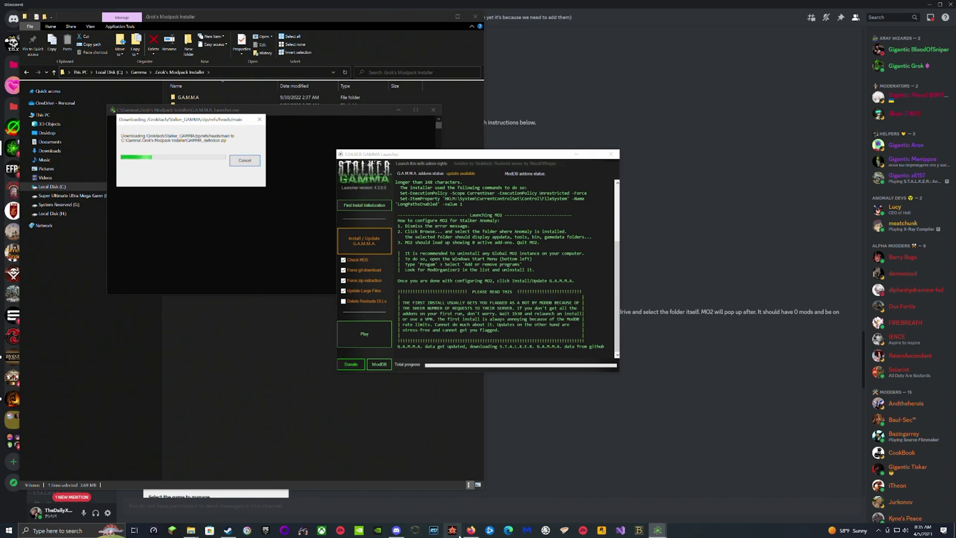
key(alt+Tab)
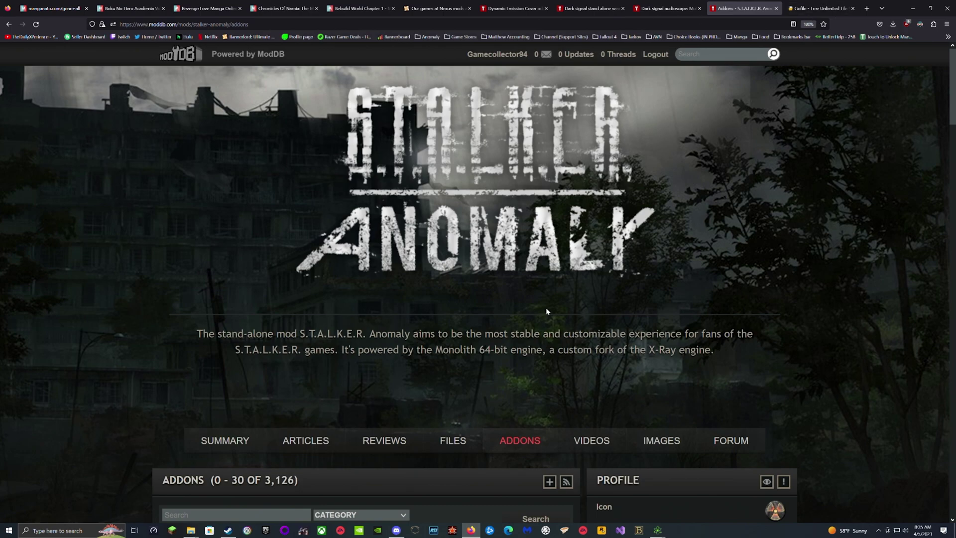
click(913, 8)
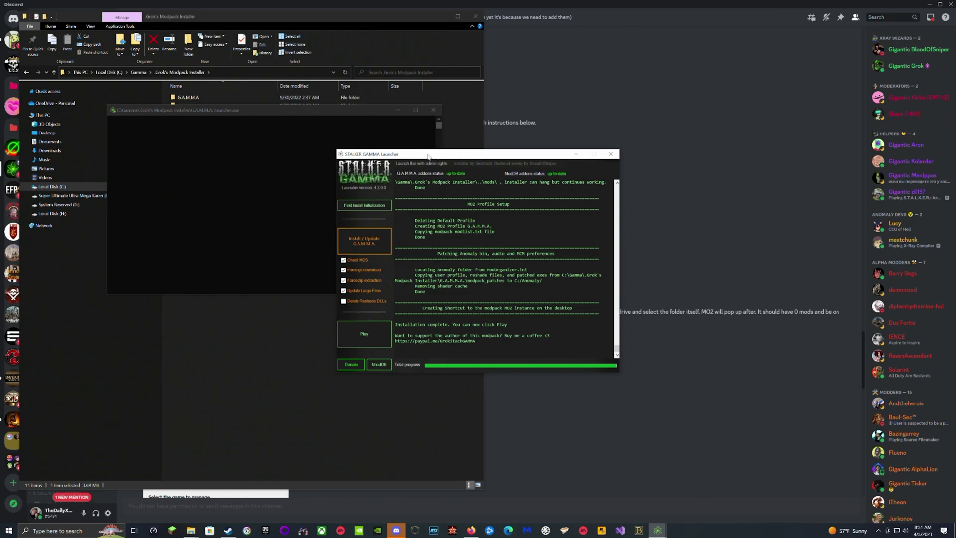
Move the launcher window aside and read the Discord guide's steps 7 to 9 on updating, playing and checking the mods in MO2
drag(428, 157, 471, 142)
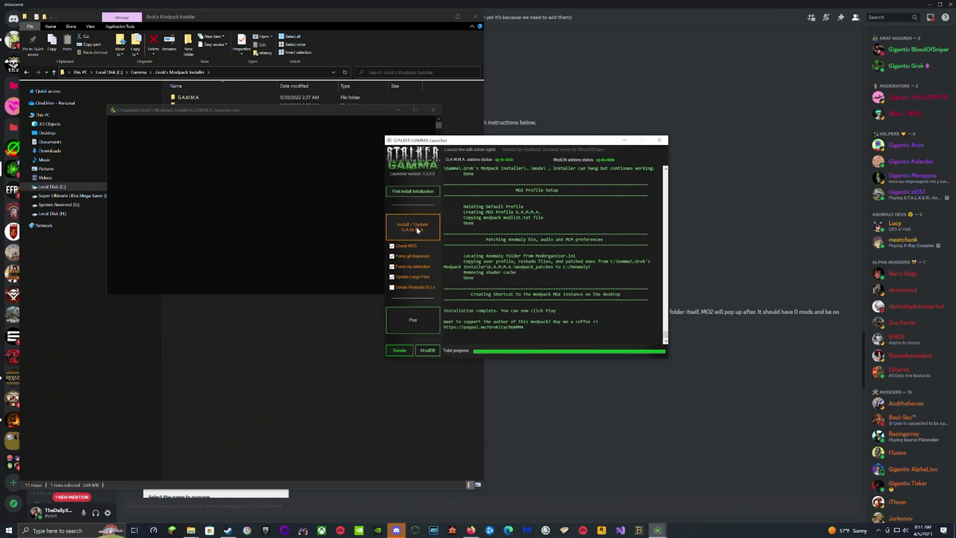
key(super+d)
scroll(267, 252, down, 3)
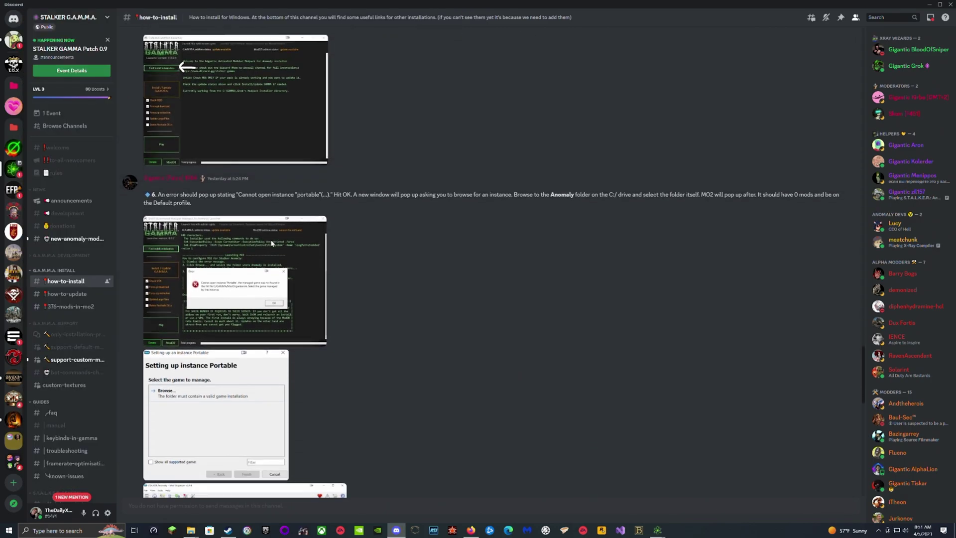
scroll(267, 251, down, 13)
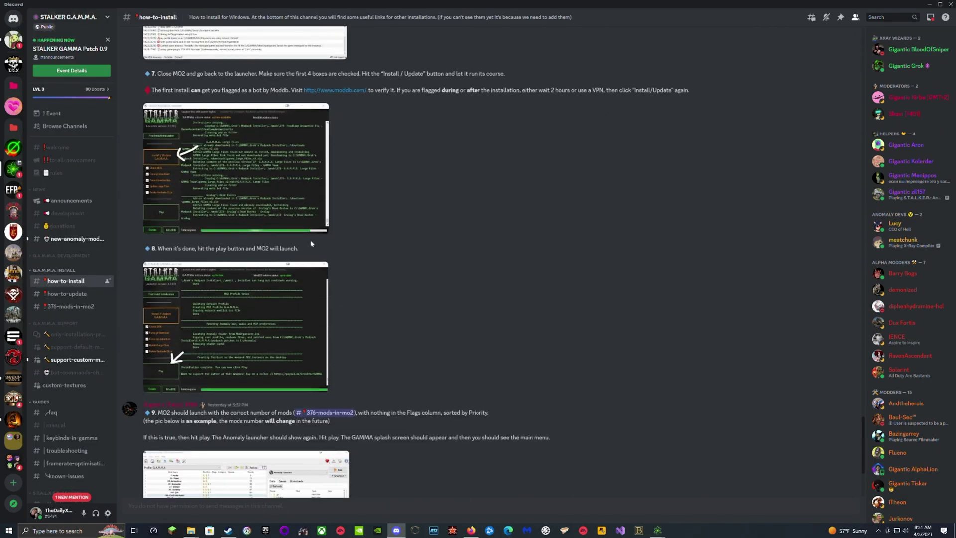
scroll(363, 237, down, 1)
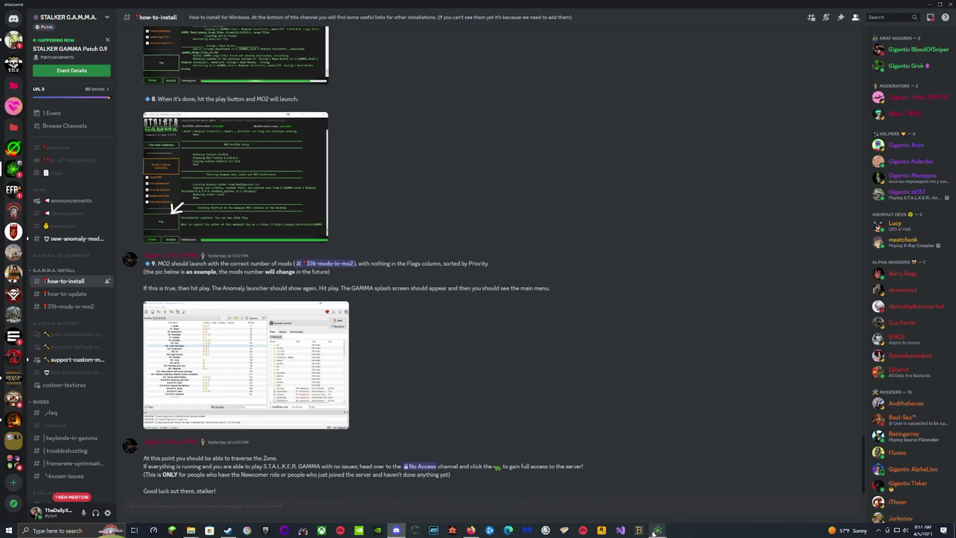
Return to the G.A.M.M.A. Launcher, start Mod Organizer with Play and acknowledge the missing default profile error
mouse_move(658, 528)
click(697, 500)
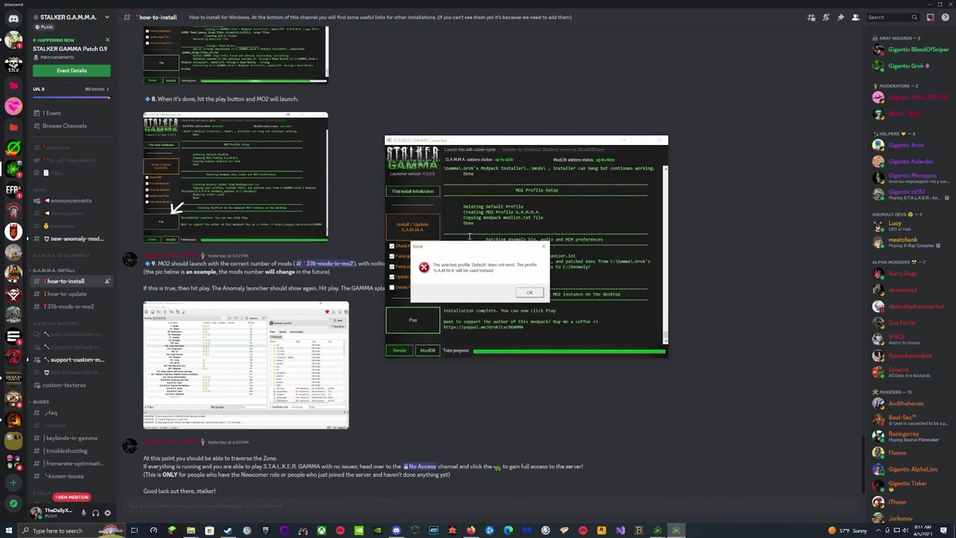
drag(470, 246, 256, 211)
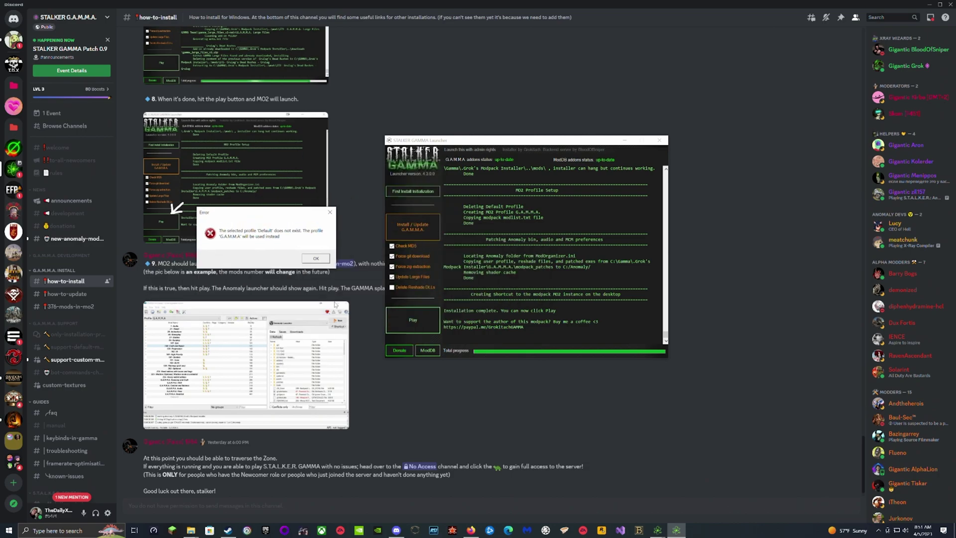
click(317, 260)
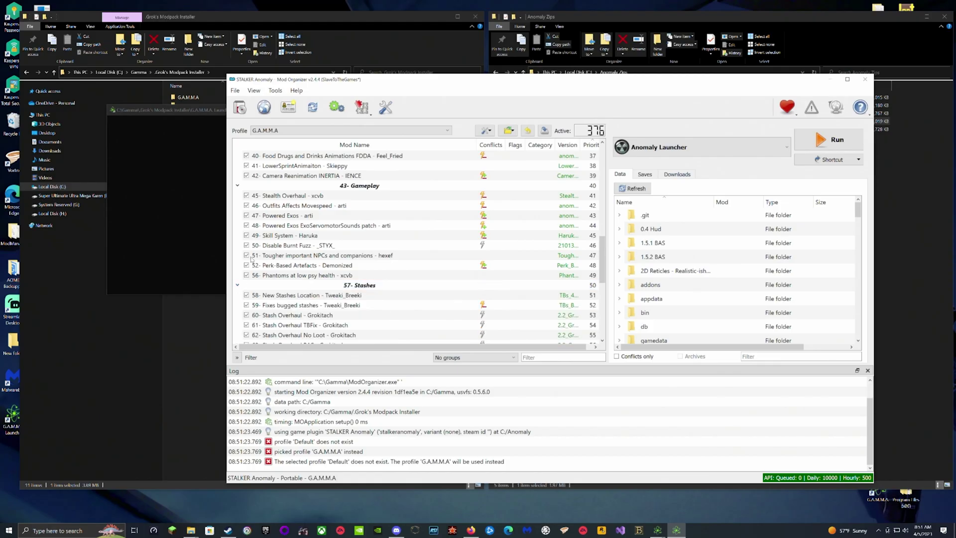
Examine the mod list in the G.A.M.M.A profile, expanding the groups from Gunplay through High Priority
scroll(255, 245, down, 4)
click(238, 235)
scroll(240, 234, down, 10)
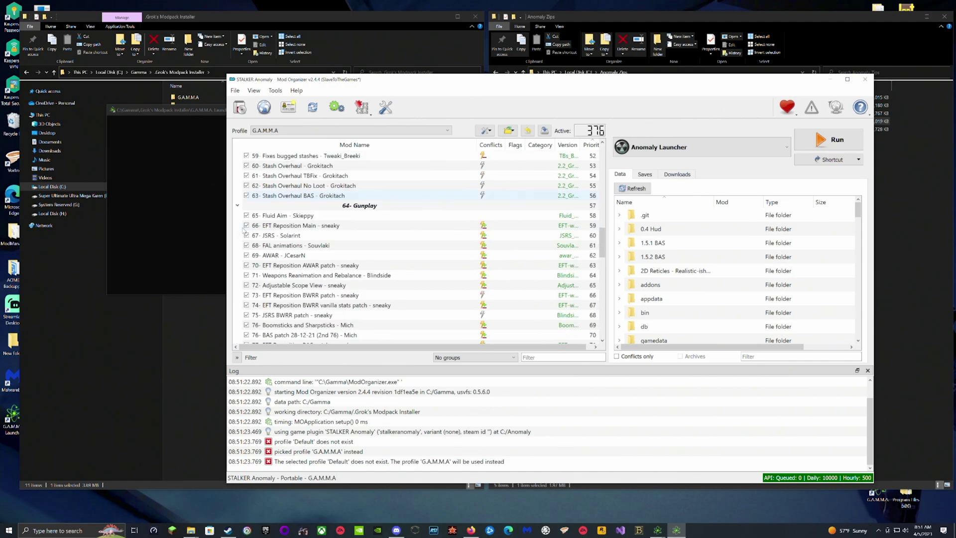
scroll(242, 232, down, 20)
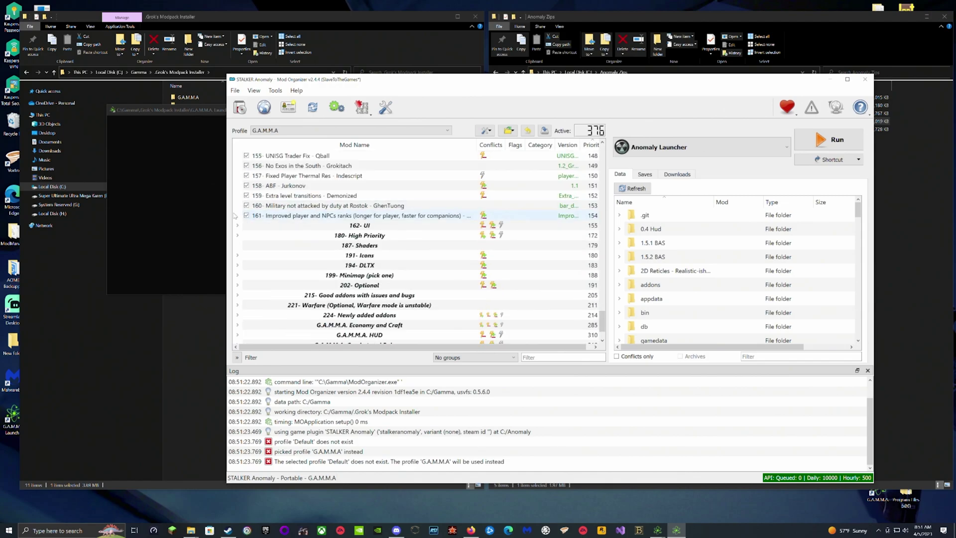
scroll(254, 213, down, 3)
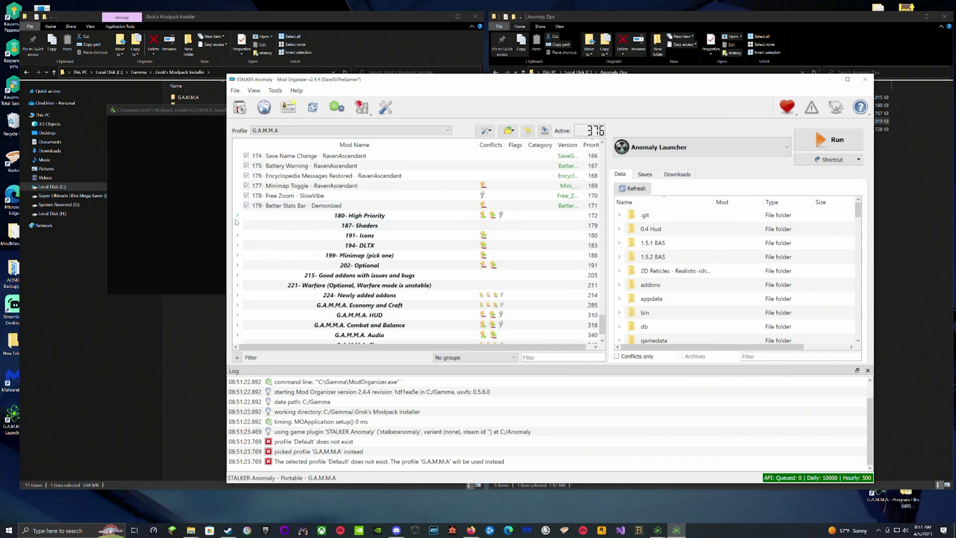
click(241, 215)
scroll(247, 212, down, 3)
Expand the DLTX, Icons, Minimap and Optional groups and examine which mods are enabled
click(237, 215)
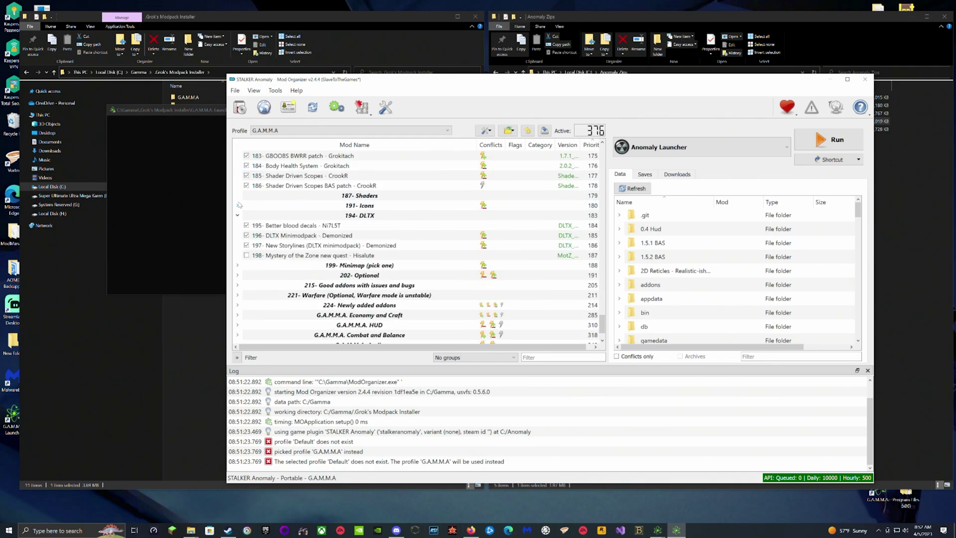
click(237, 205)
scroll(238, 211, down, 2)
click(238, 225)
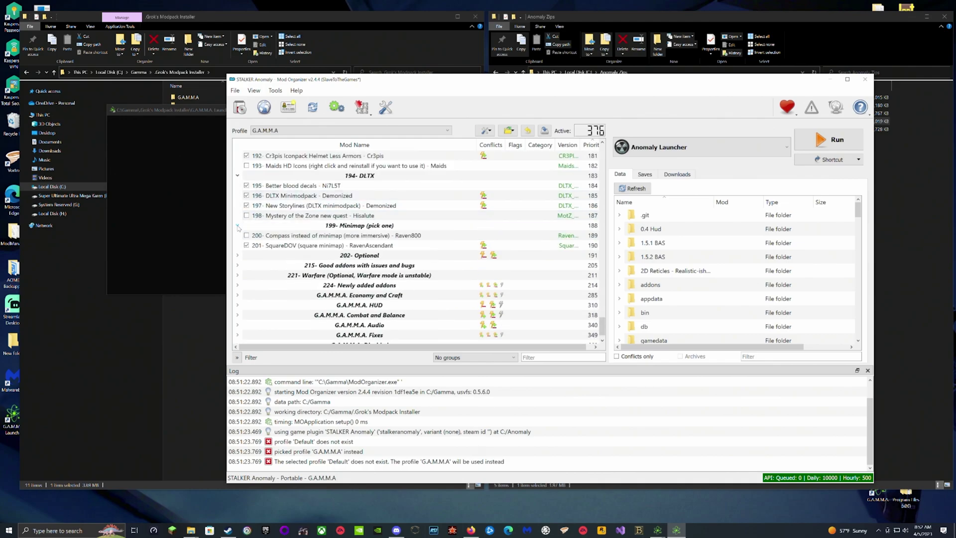
click(237, 255)
scroll(238, 249, down, 4)
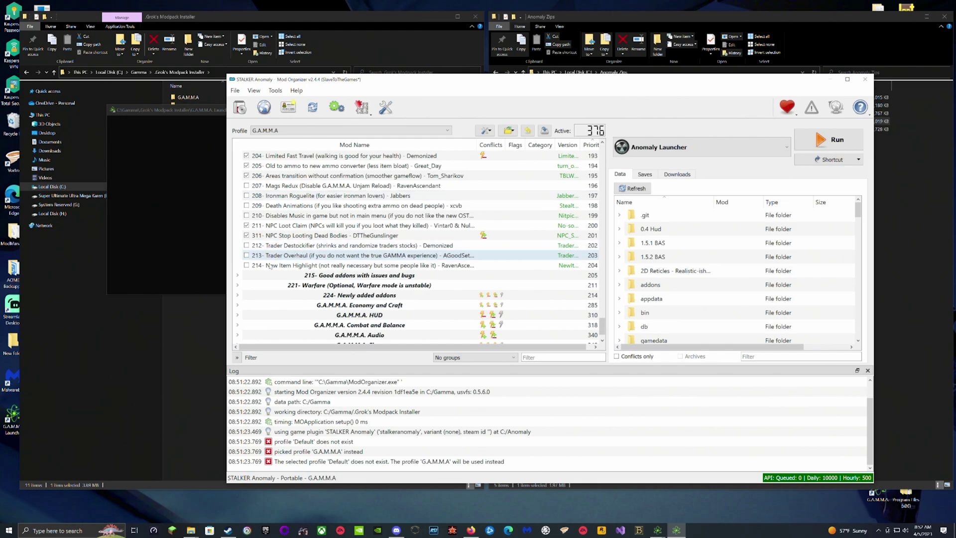
Expand the Good addons with issues and bugs, Warfare and Newly added addons groups and read through their mods
click(238, 275)
scroll(270, 238, down, 3)
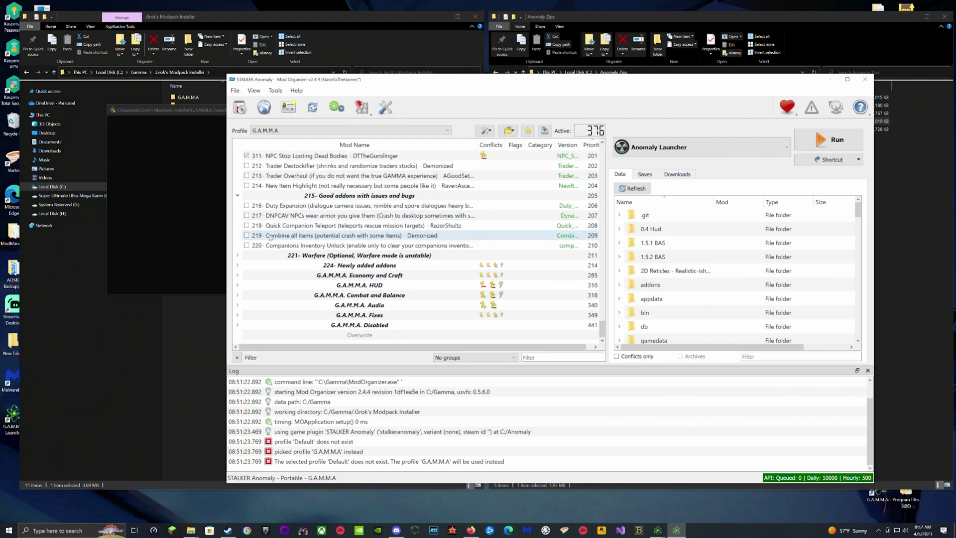
click(238, 255)
scroll(238, 264, down, 1)
click(237, 265)
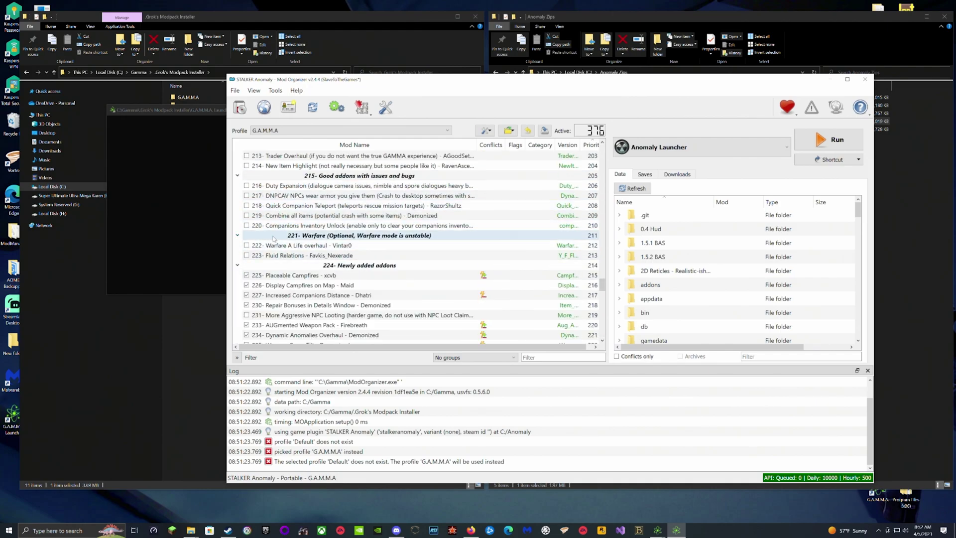
scroll(241, 262, down, 12)
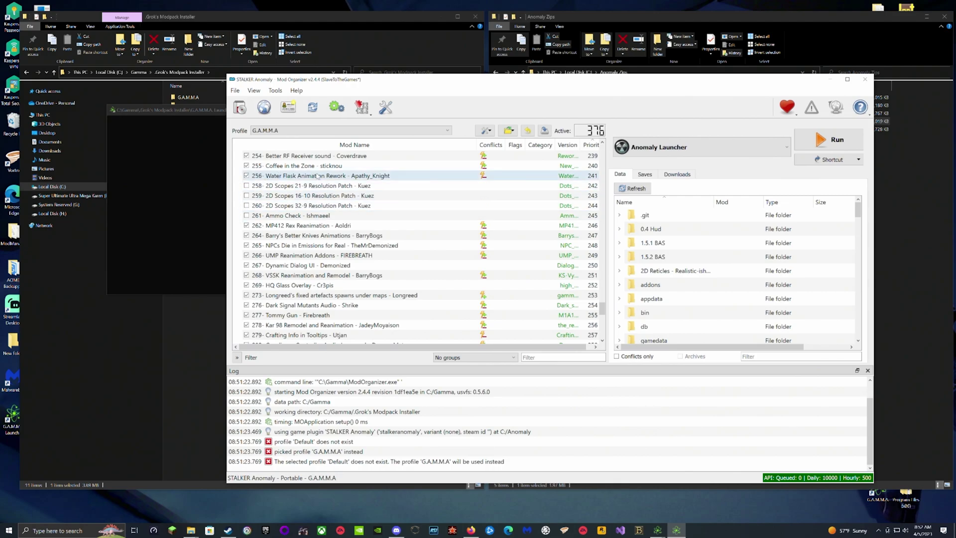
scroll(377, 177, down, 12)
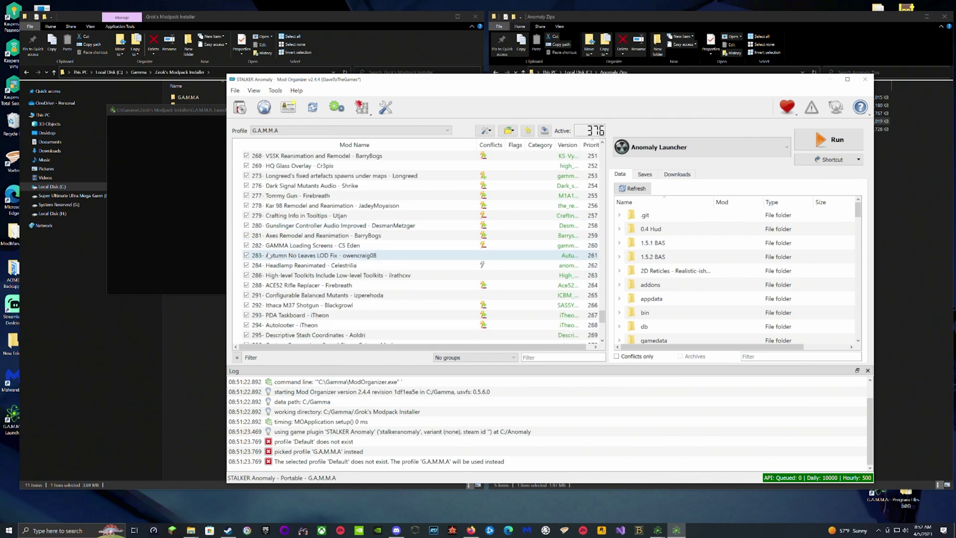
Examine the G.A.M.M.A. Economy and Craft, HUD and remaining groups down to the end of the disabled mods
click(237, 275)
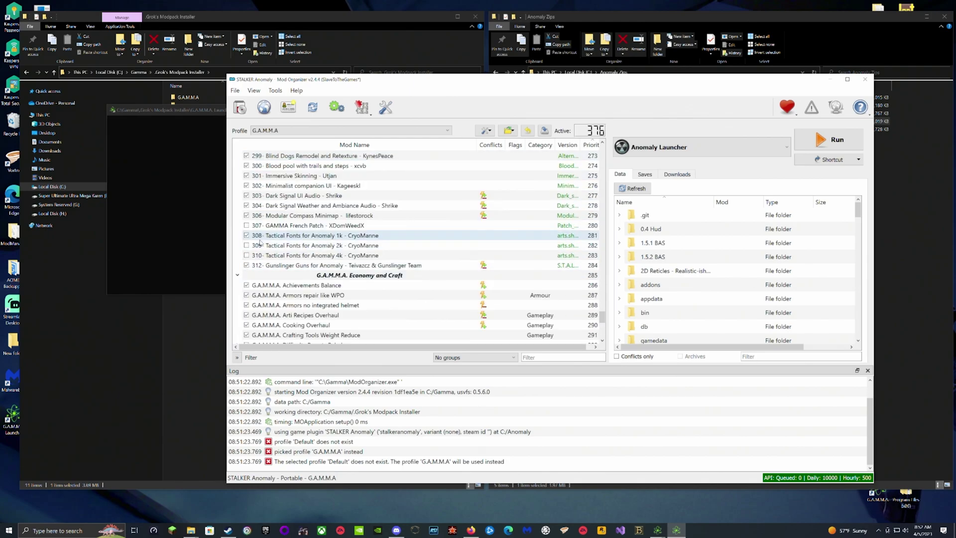
scroll(237, 289, down, 8)
click(238, 284)
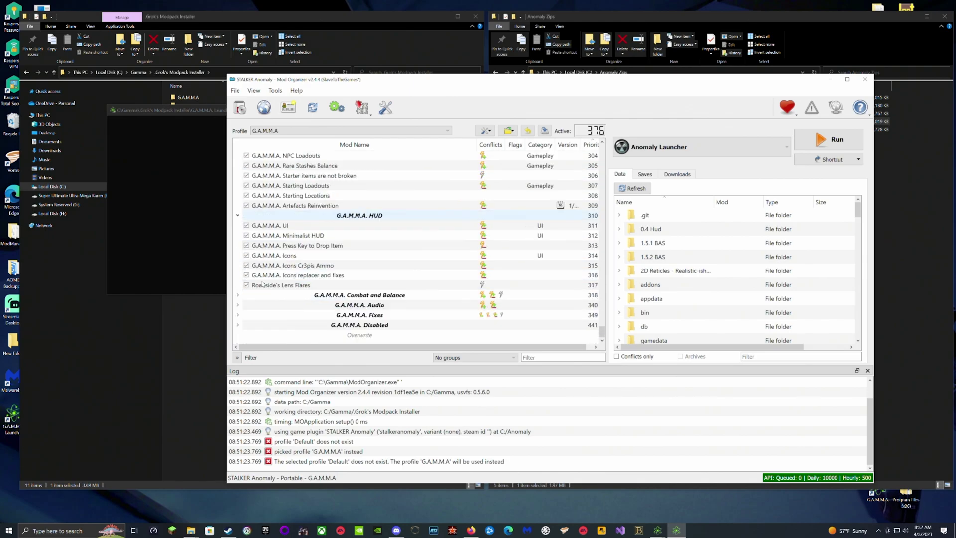
scroll(351, 196, down, 2)
drag(557, 86, 402, 177)
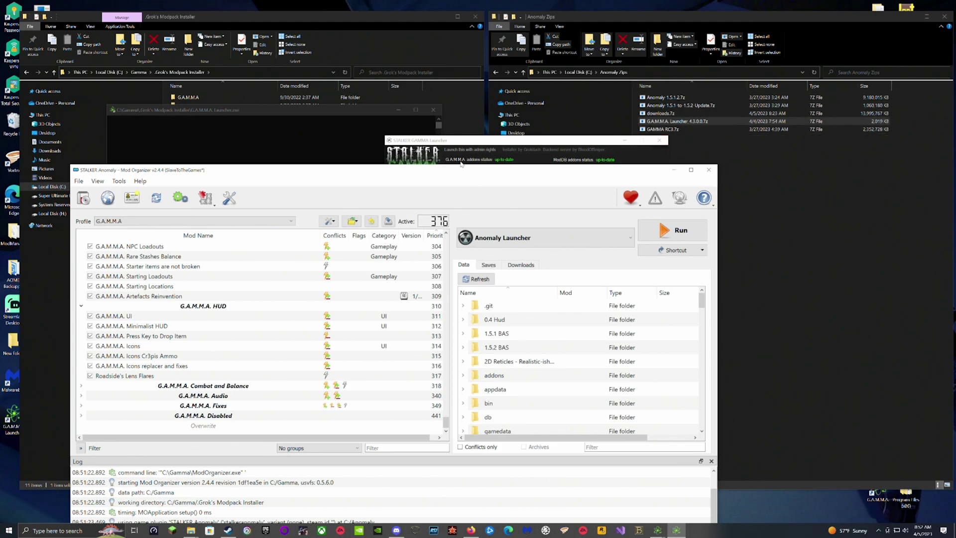
drag(440, 174, 547, 66)
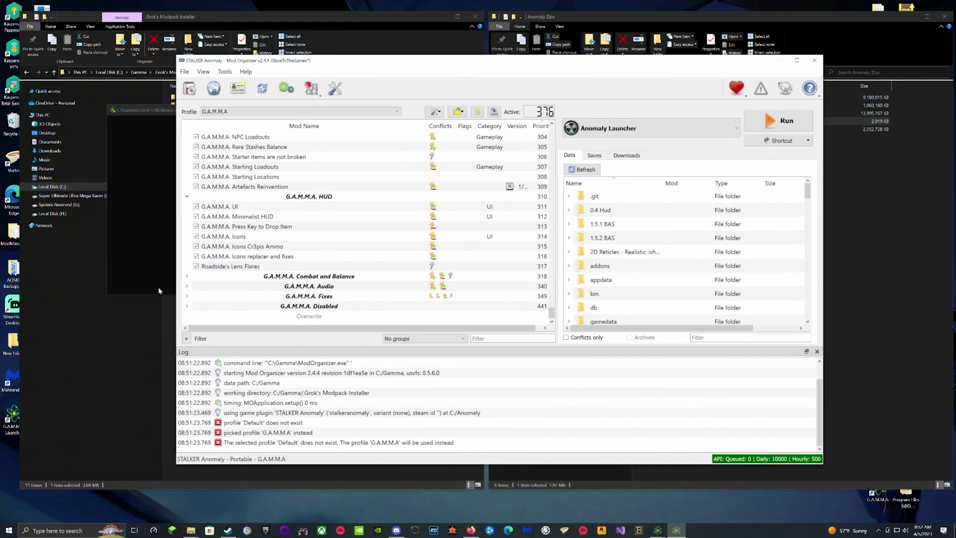
click(185, 277)
scroll(226, 251, down, 5)
scroll(226, 250, down, 20)
Choose Anomaly (DX11) as the executable and run the game with it
click(647, 128)
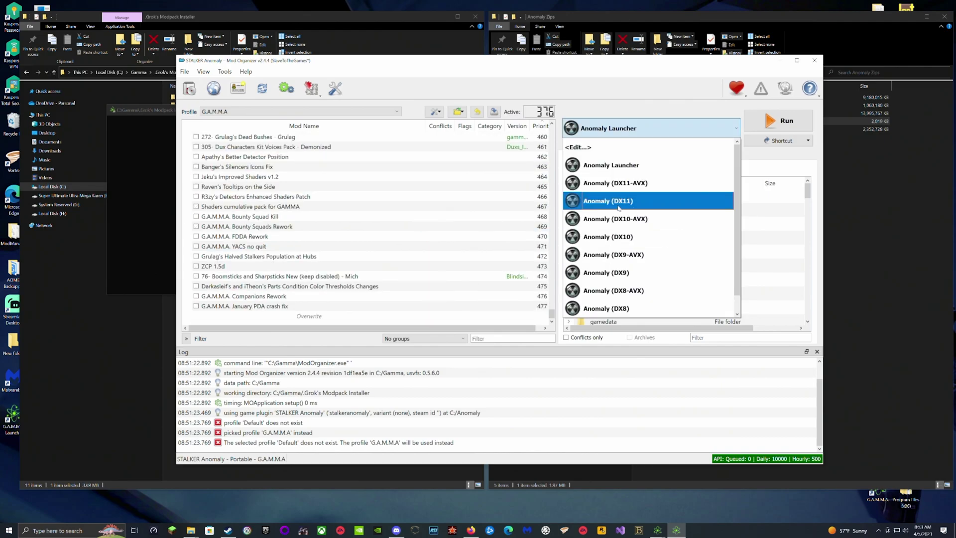
click(637, 199)
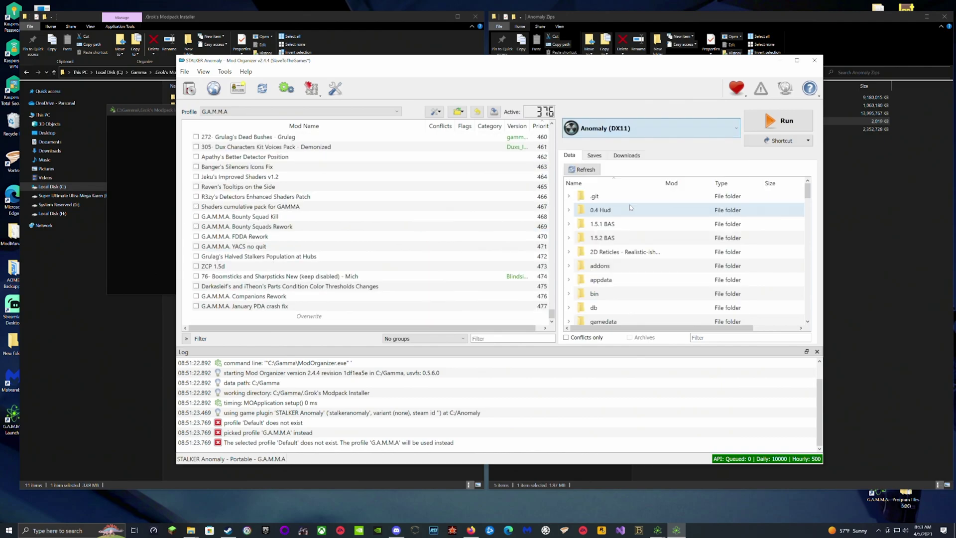
click(770, 124)
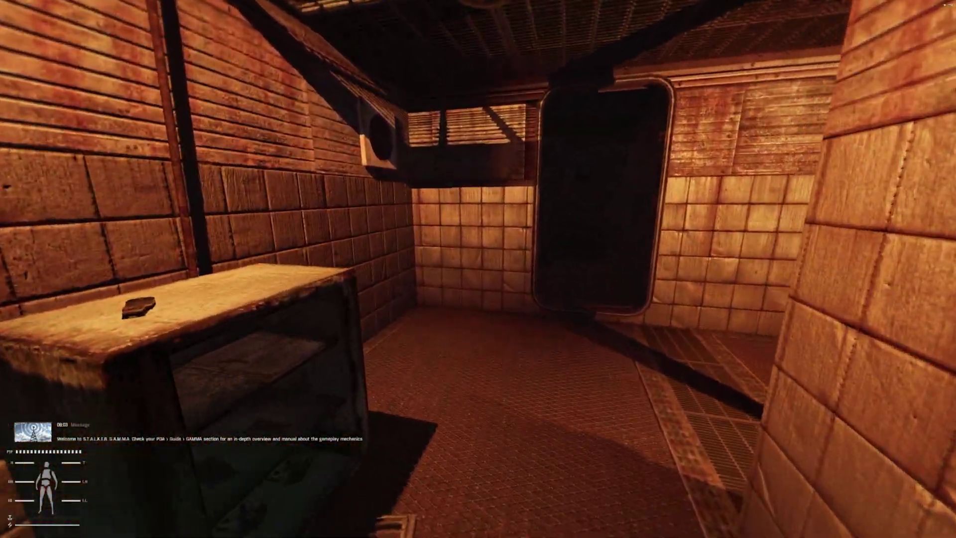
key(w)
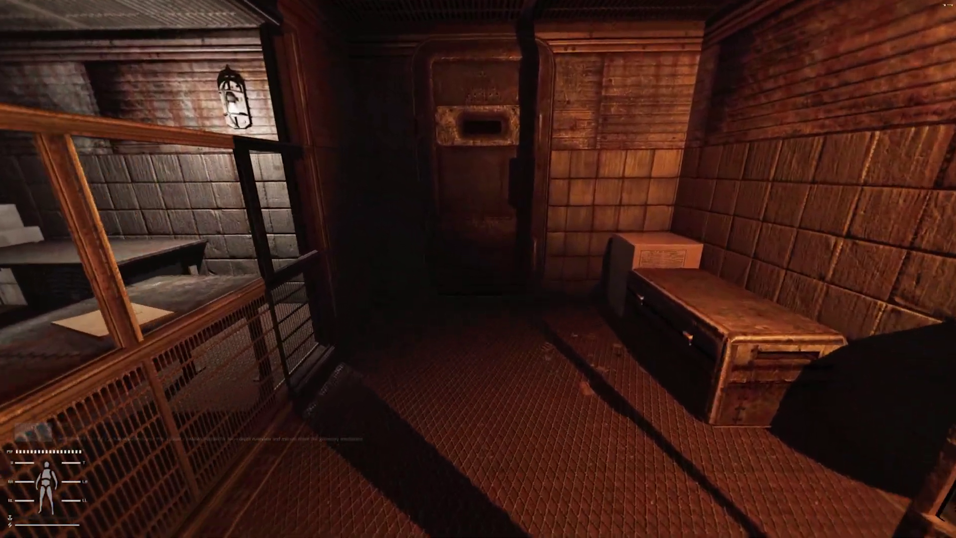
key(w)
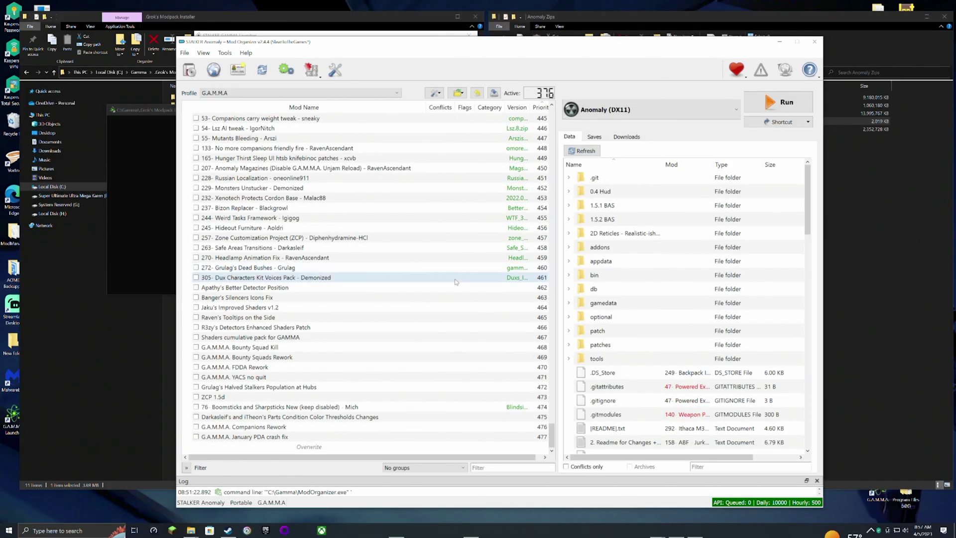
Copy the G.A.M.M.A profile under the name HOPE I DONT FUCK UP AGAIN and select the copy as the active profile
click(238, 70)
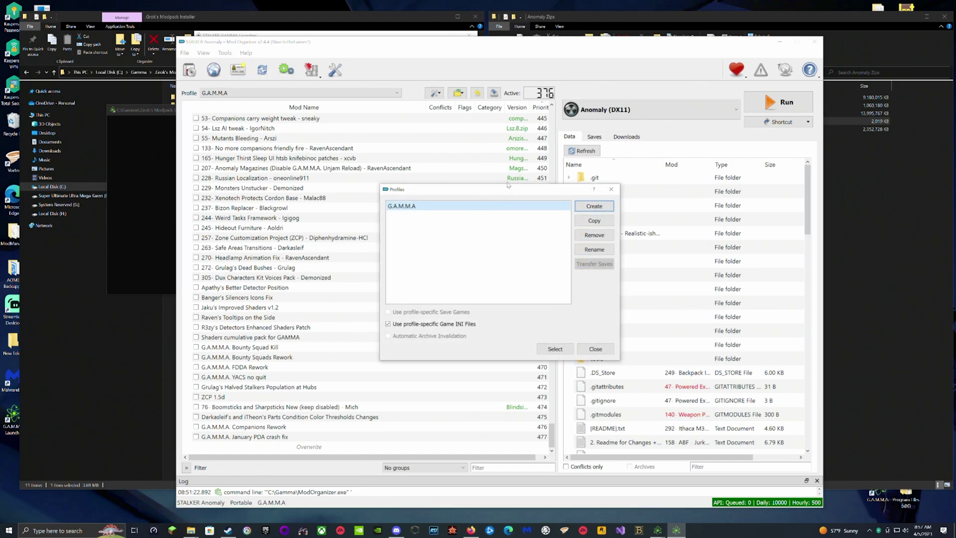
click(594, 205)
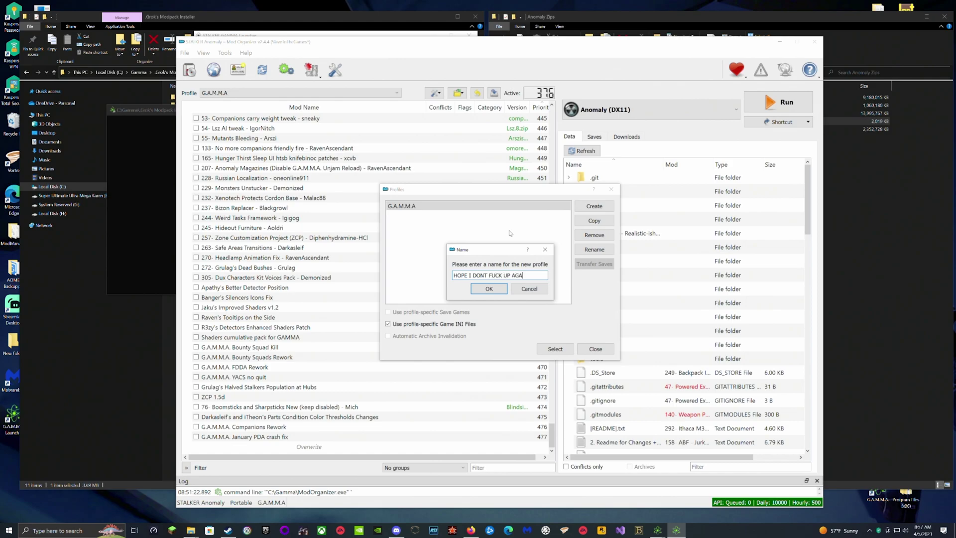
click(483, 289)
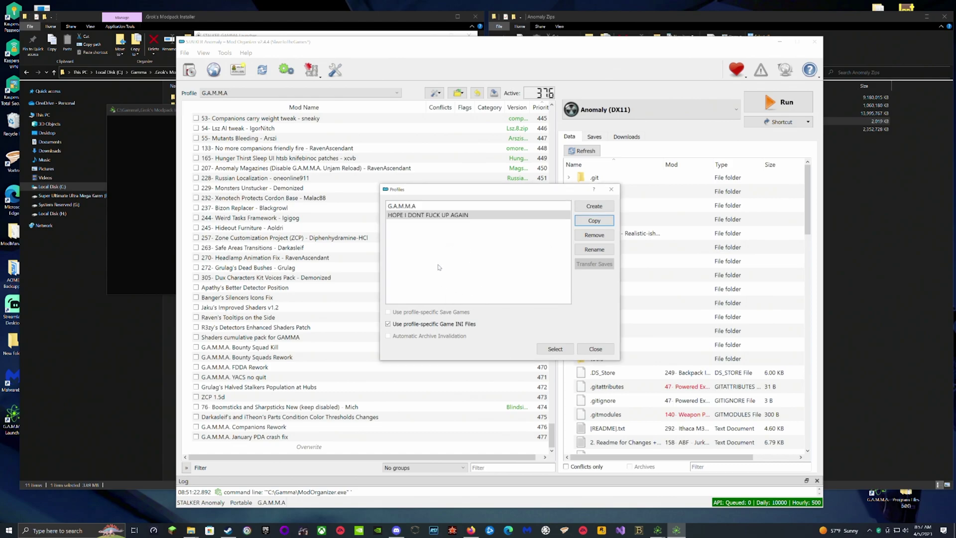
click(555, 349)
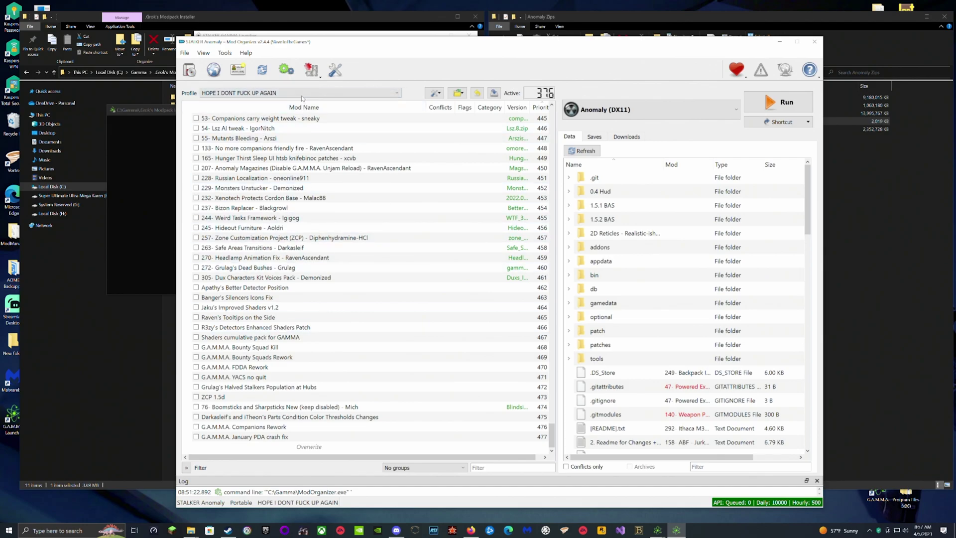
Switch back and forth between the G.A.M.M.A profile and its copy, finishing on the HOPE I DONT FUCK UP AGAIN profile
click(226, 93)
click(225, 108)
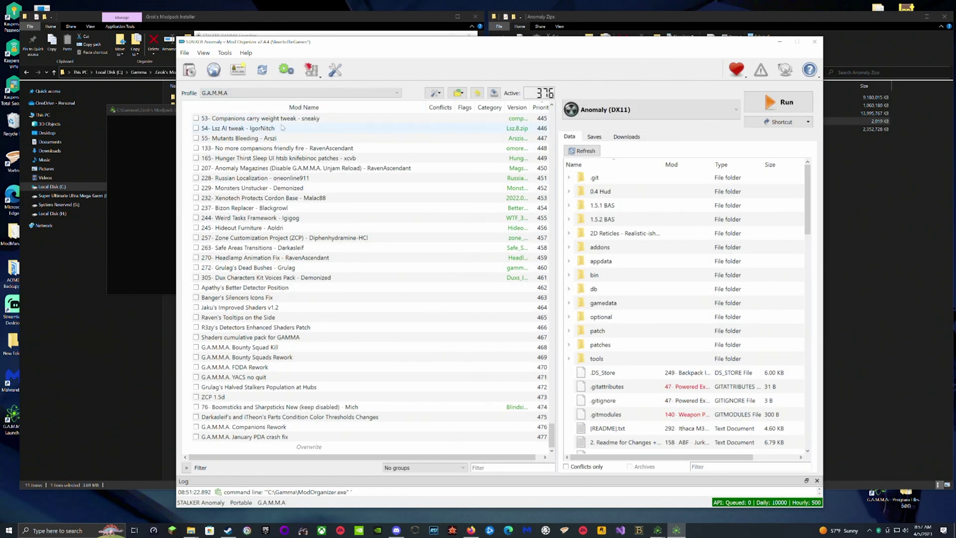
click(242, 93)
click(242, 115)
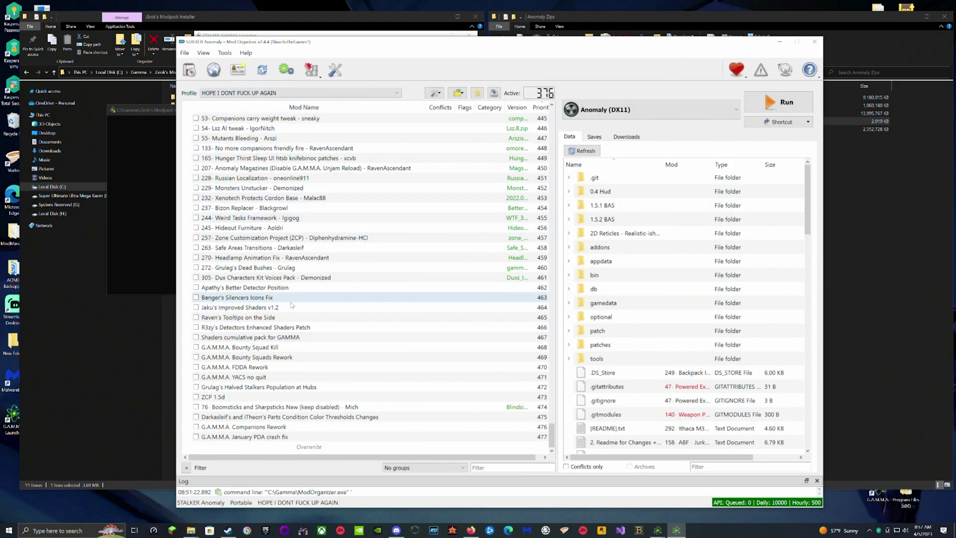
click(242, 94)
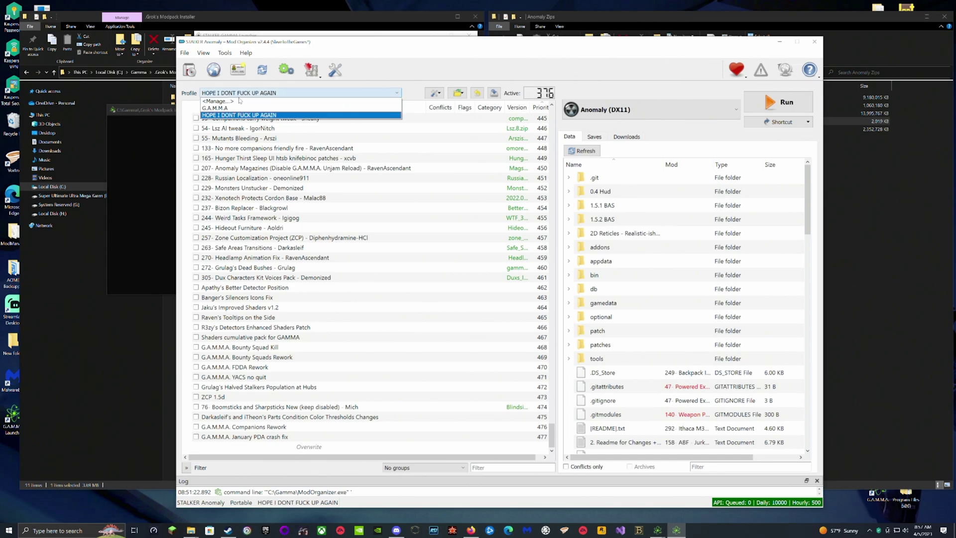
click(254, 108)
click(256, 95)
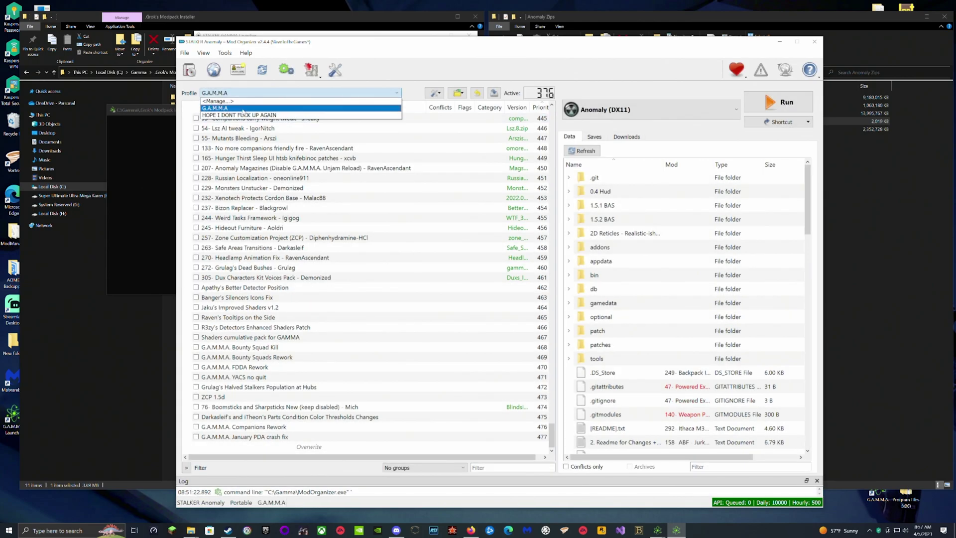
click(236, 115)
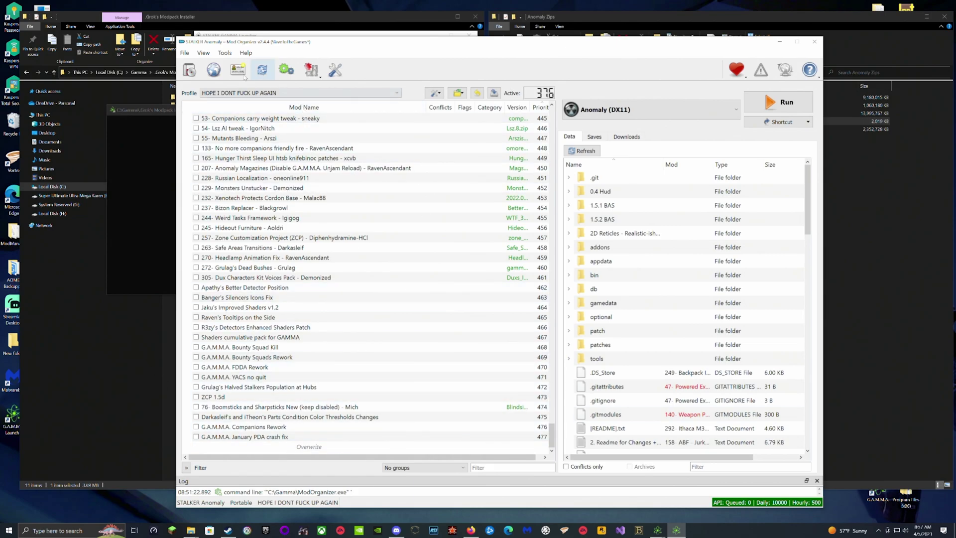
Start installing a mod from an archive and browse to Downloads, Stalker mods, Installed, Installed again
click(193, 71)
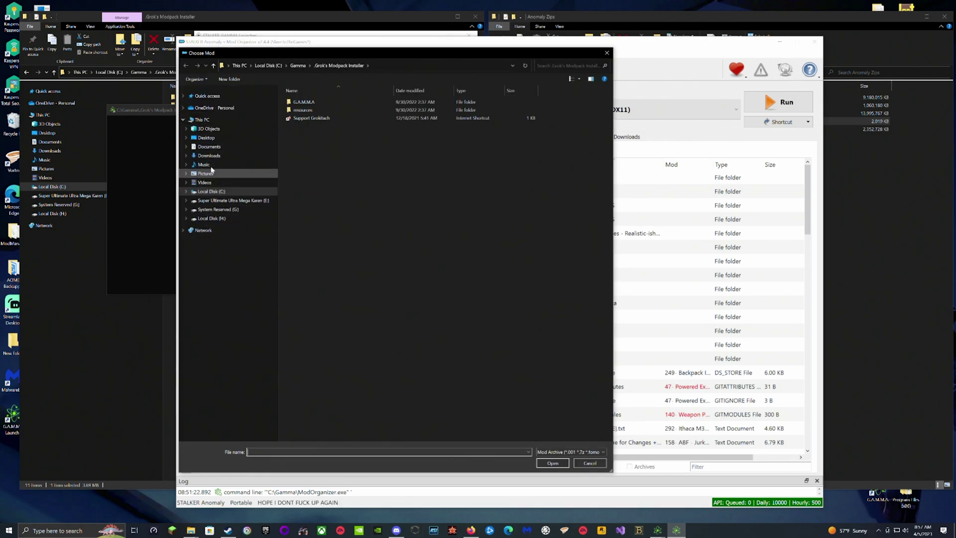
click(210, 155)
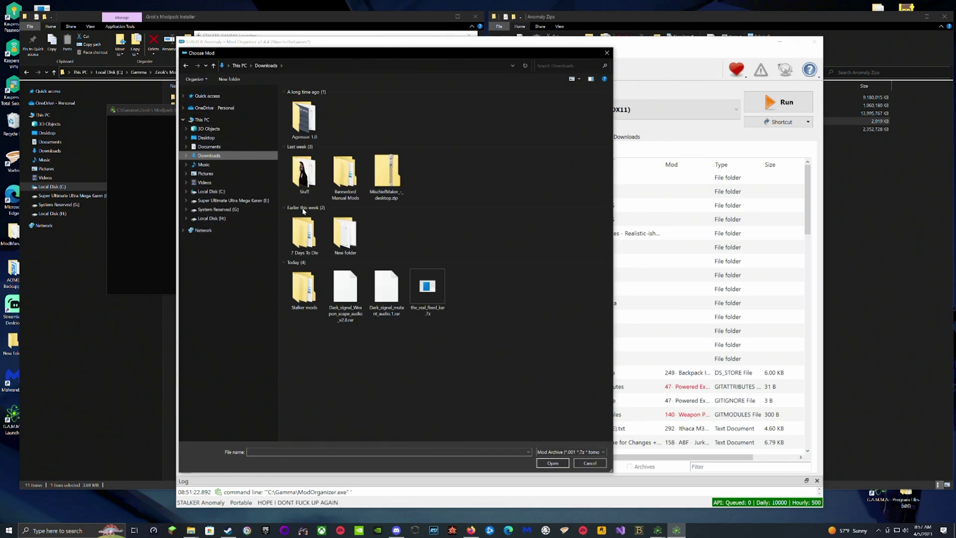
double_click(304, 289)
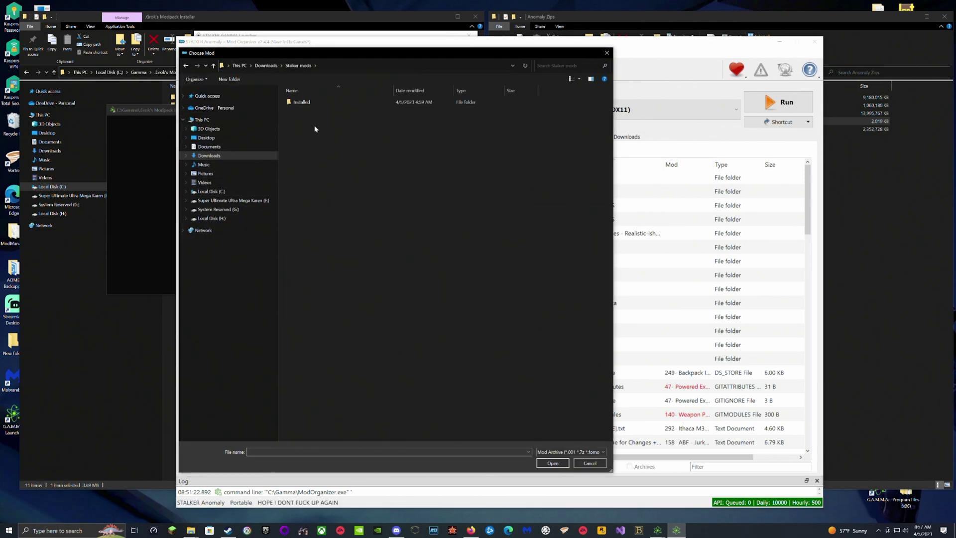
double_click(303, 101)
double_click(302, 102)
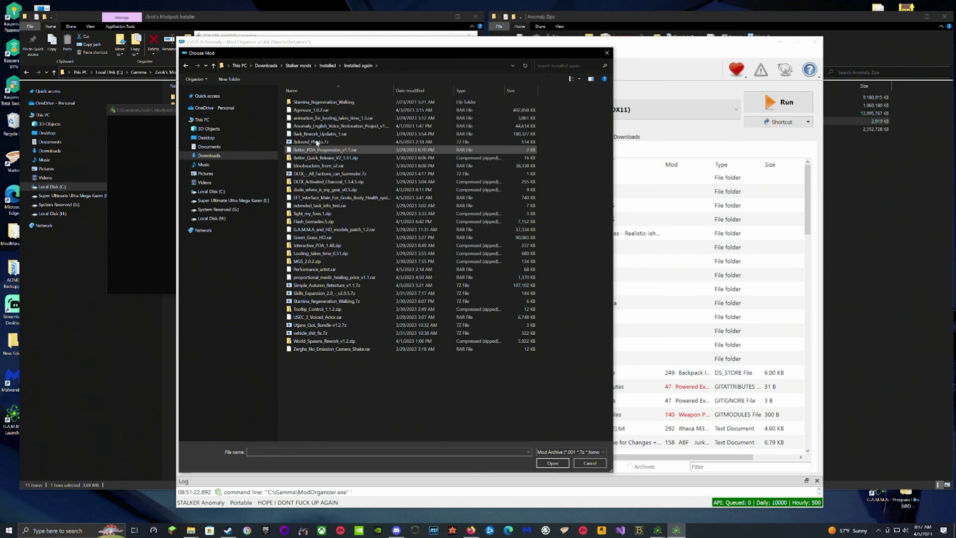
Install USEC_3_Voiced_Actor.rar under the name USEC_Voice and enable it in the mod list
click(317, 316)
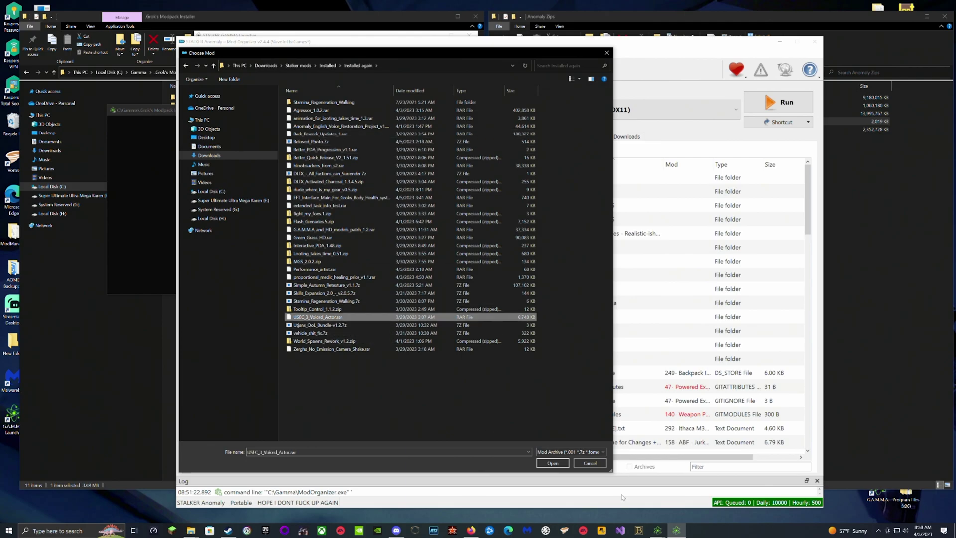
click(553, 463)
click(453, 269)
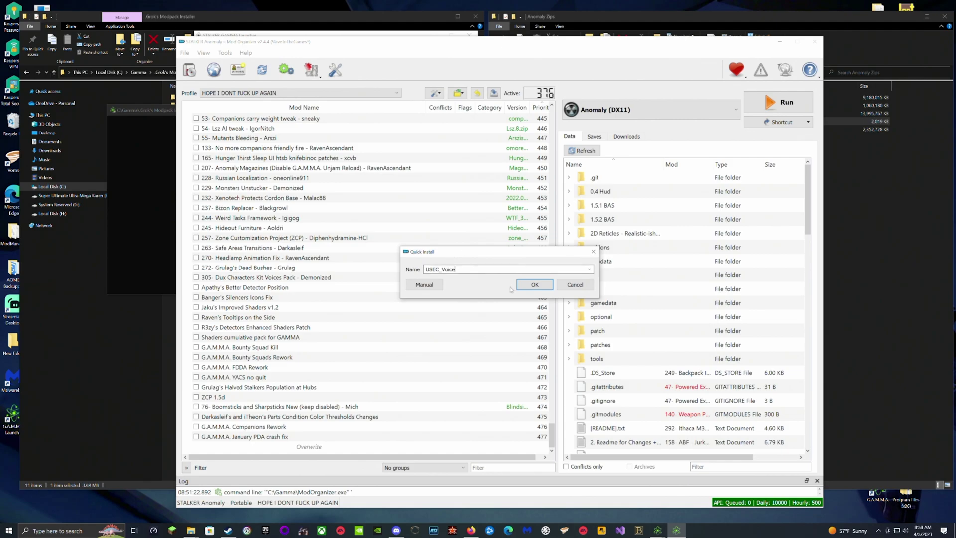
click(531, 285)
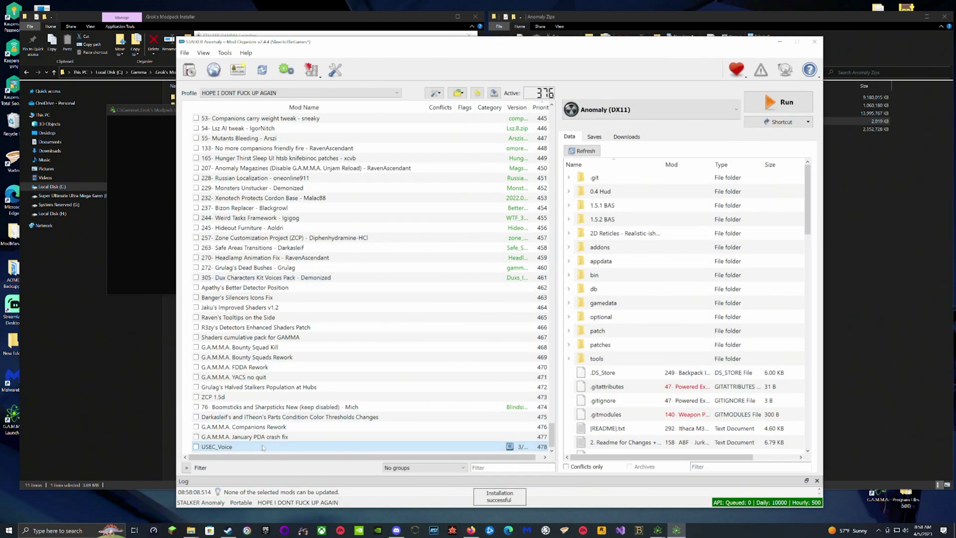
key(F2)
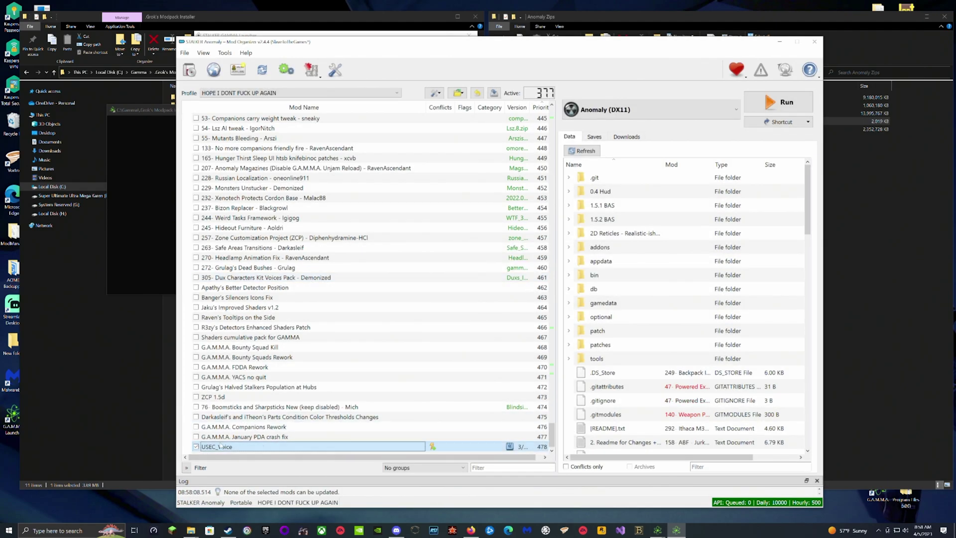
scroll(322, 396, down, 1)
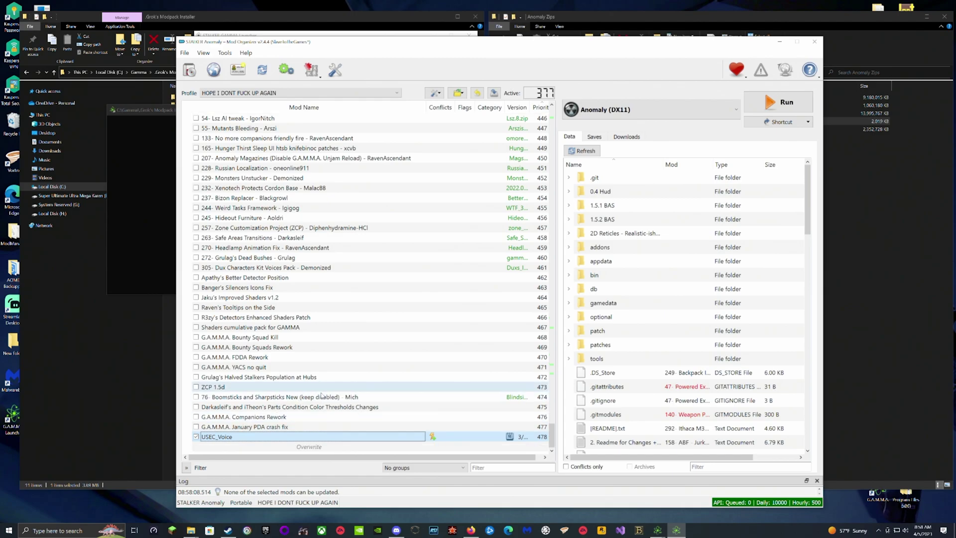